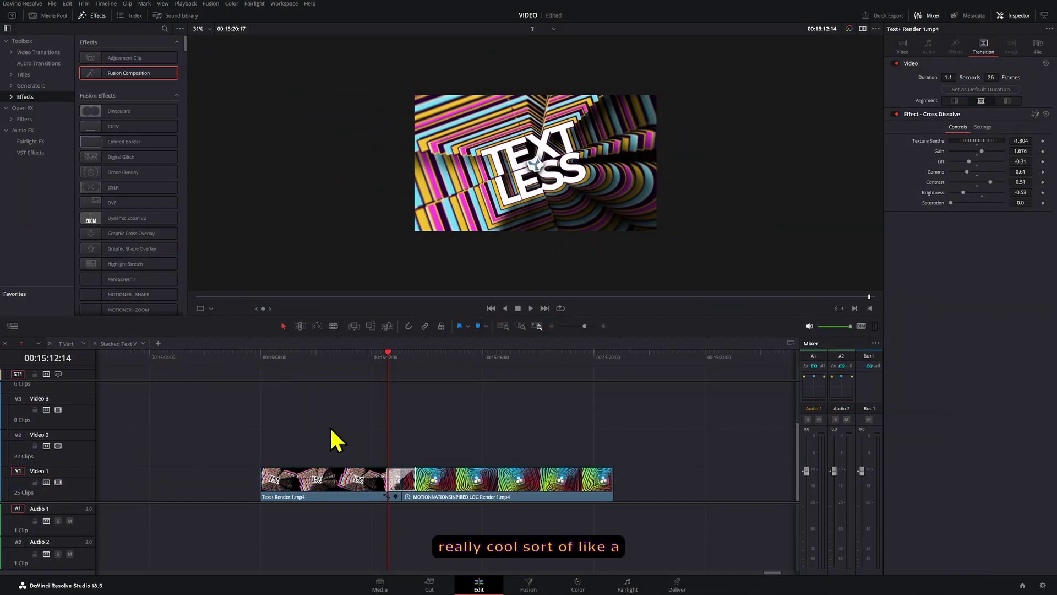
Preview the finished paper-tear transition between the two clips and examine its node composition in Fusion
key(space)
key(space)
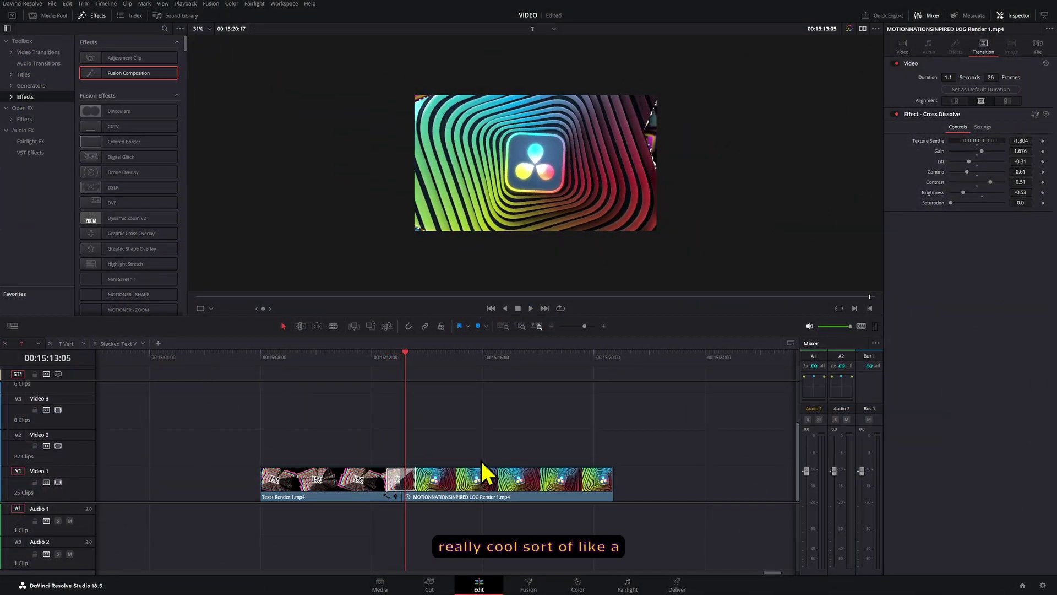
mouse_move(393, 361)
mouse_down()
mouse_move(410, 360)
mouse_move(395, 359)
mouse_up()
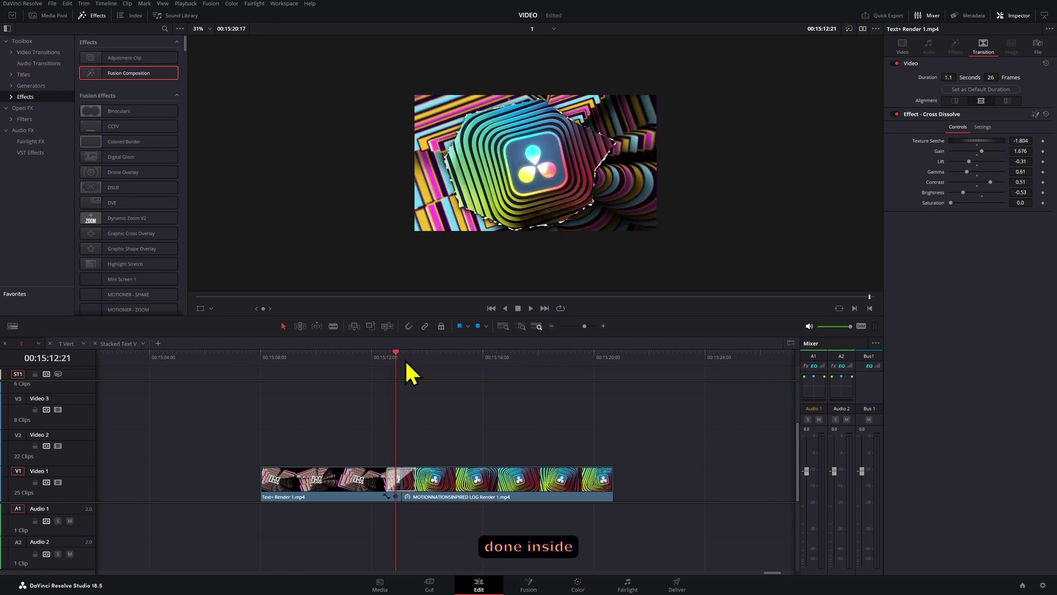
right_click(414, 479)
click(437, 509)
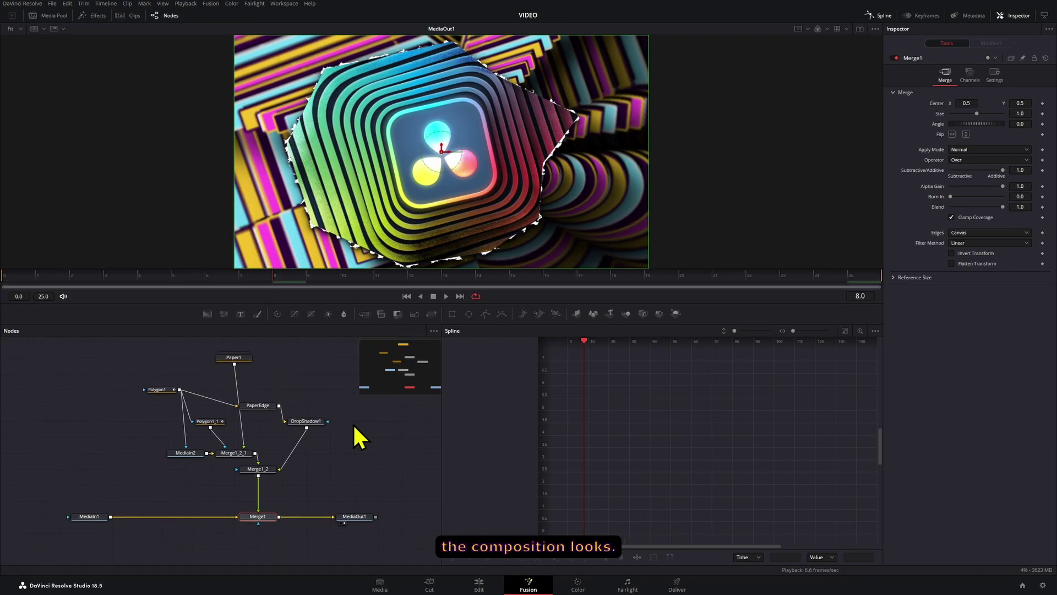
drag(133, 359, 317, 489)
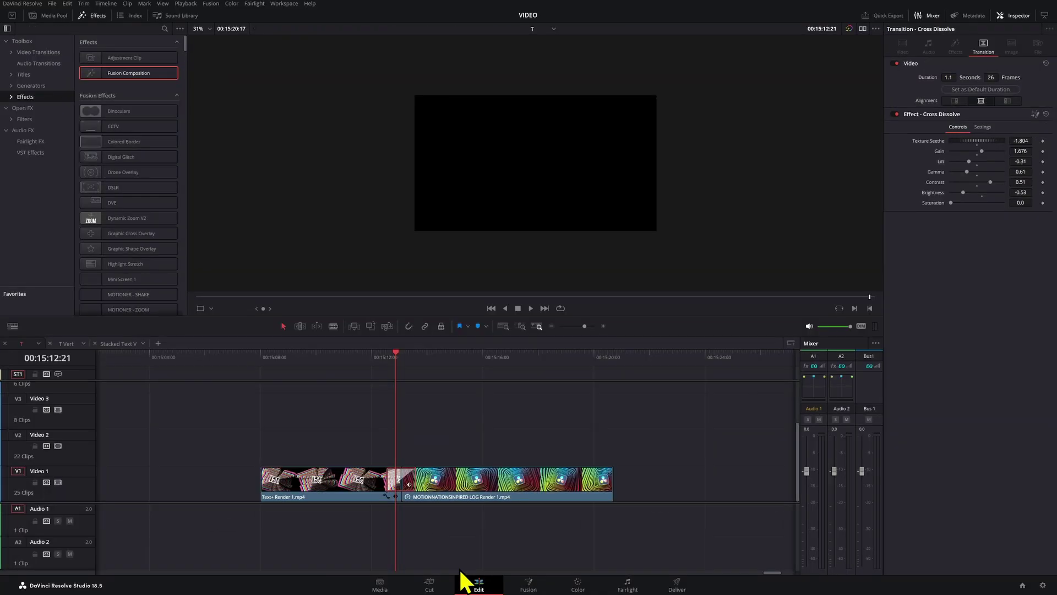
Duplicate the two clips onto Video 2 further along the timeline and remove the transition between the copies
scroll(397, 481, right, 3)
drag(361, 439, 542, 447)
click(600, 454)
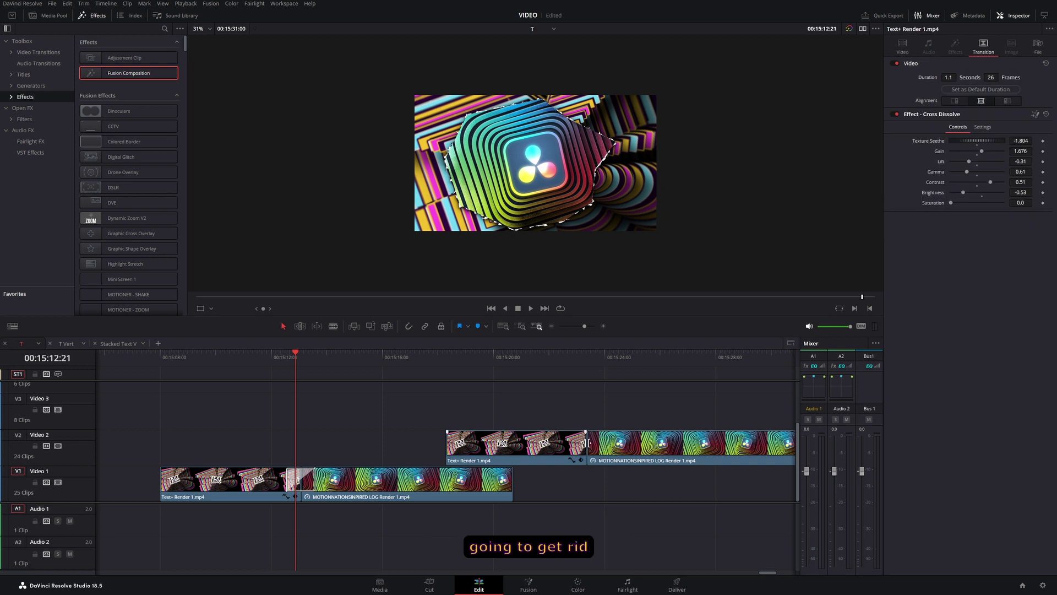
click(571, 358)
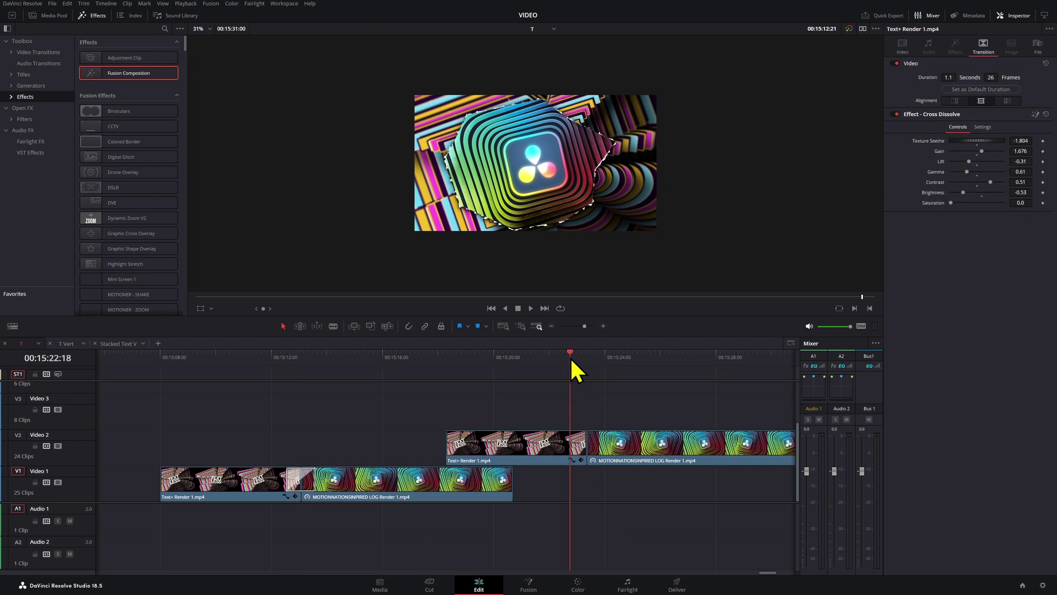
Search the video transitions for "cros" and apply the Fusion Cross Dissolve at the cut between the Video 2 clips
click(38, 52)
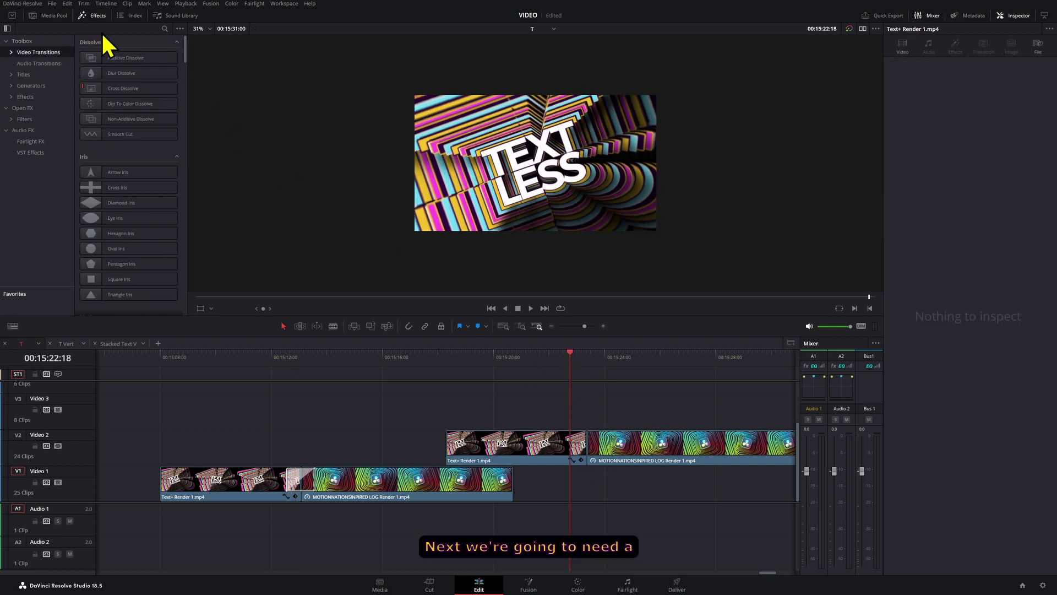
click(164, 29)
text(cros)
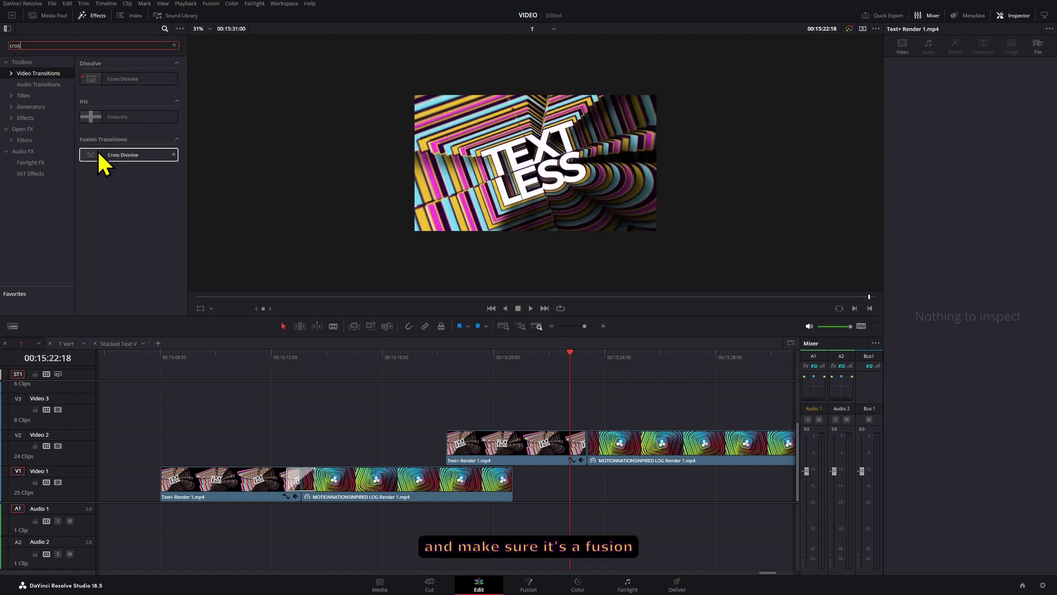
drag(126, 157, 587, 440)
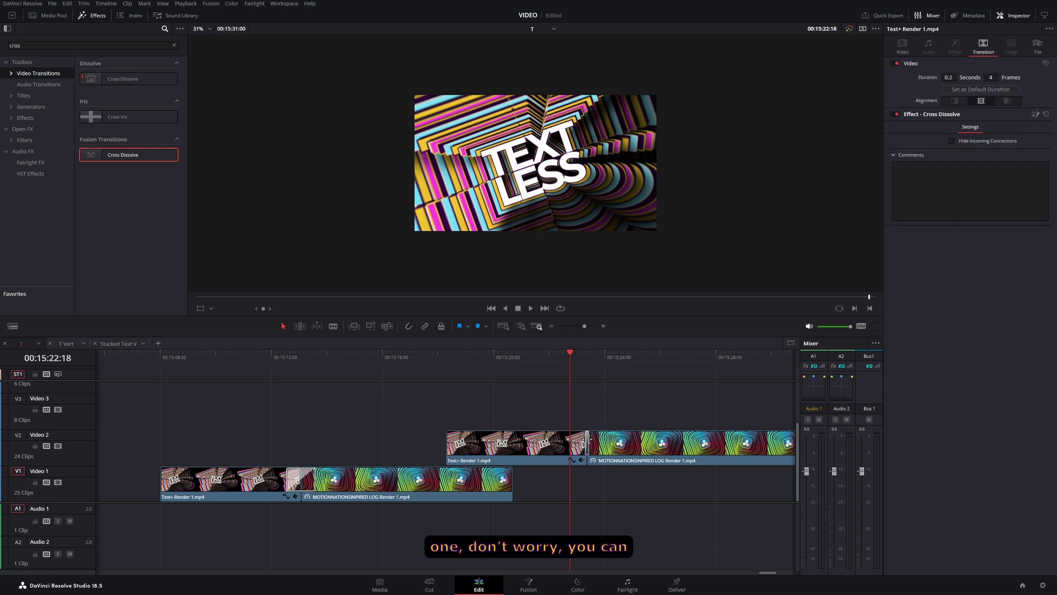
Set the duration of the new Cross Dissolve transition on Video 2 to 24 frames
click(589, 438)
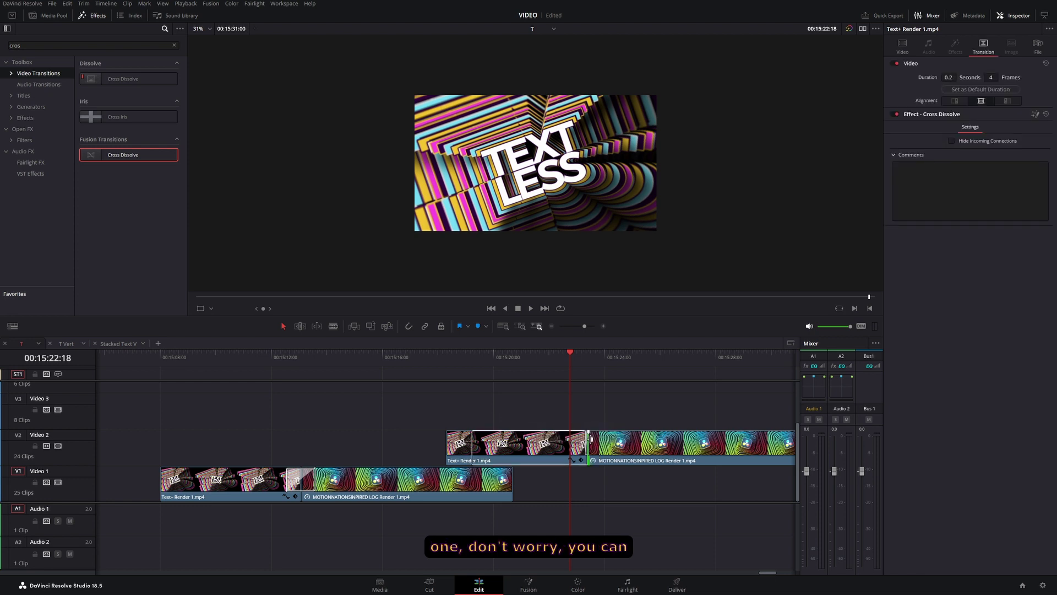
right_click(588, 436)
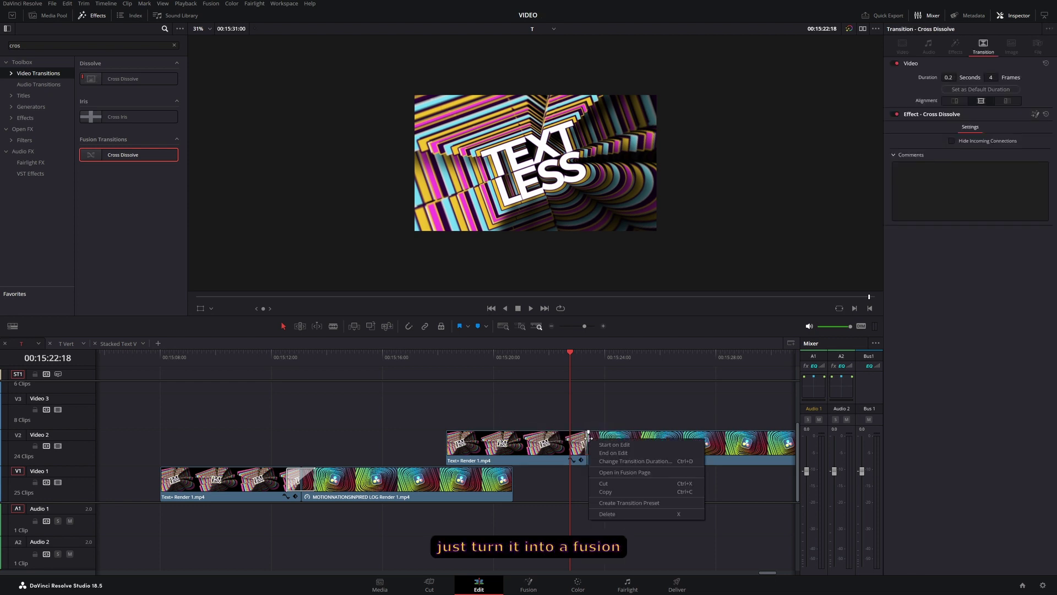
click(993, 76)
click(950, 79)
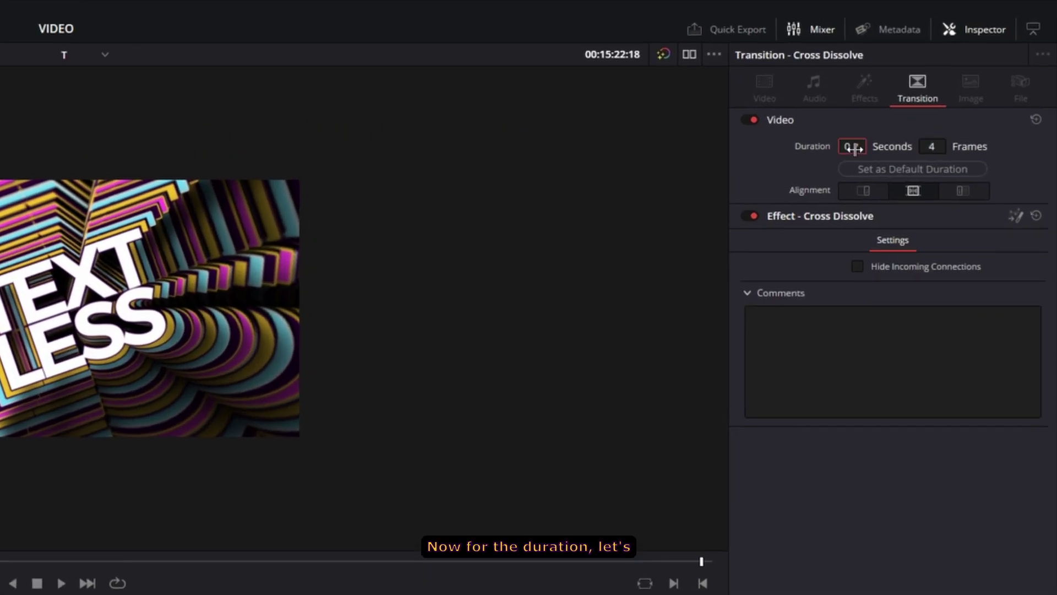
drag(854, 149, 857, 149)
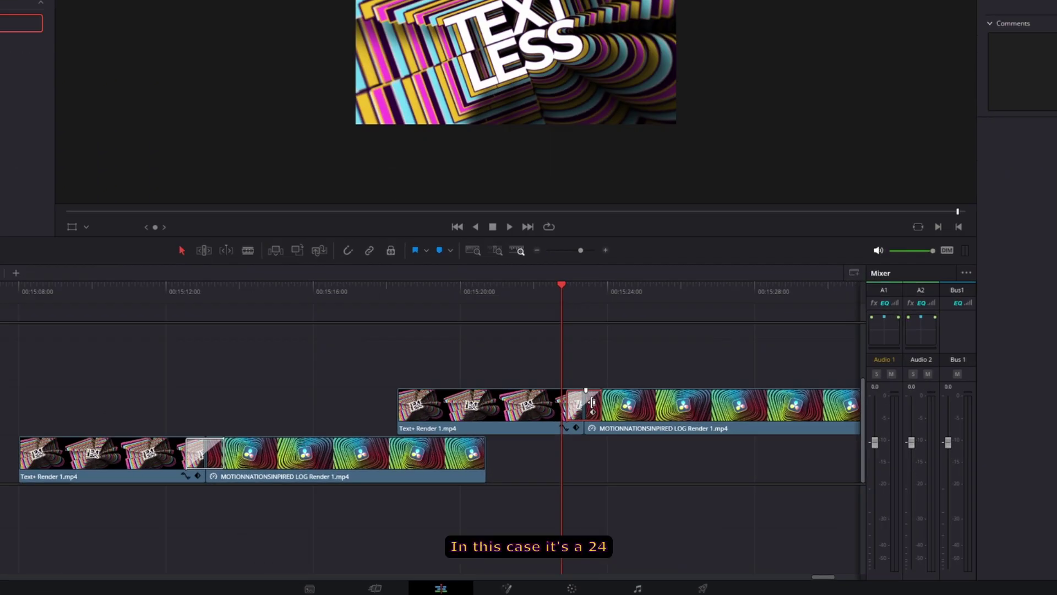
Open the Video 2 Cross Dissolve transition in the Fusion page and go to frame 23
right_click(578, 401)
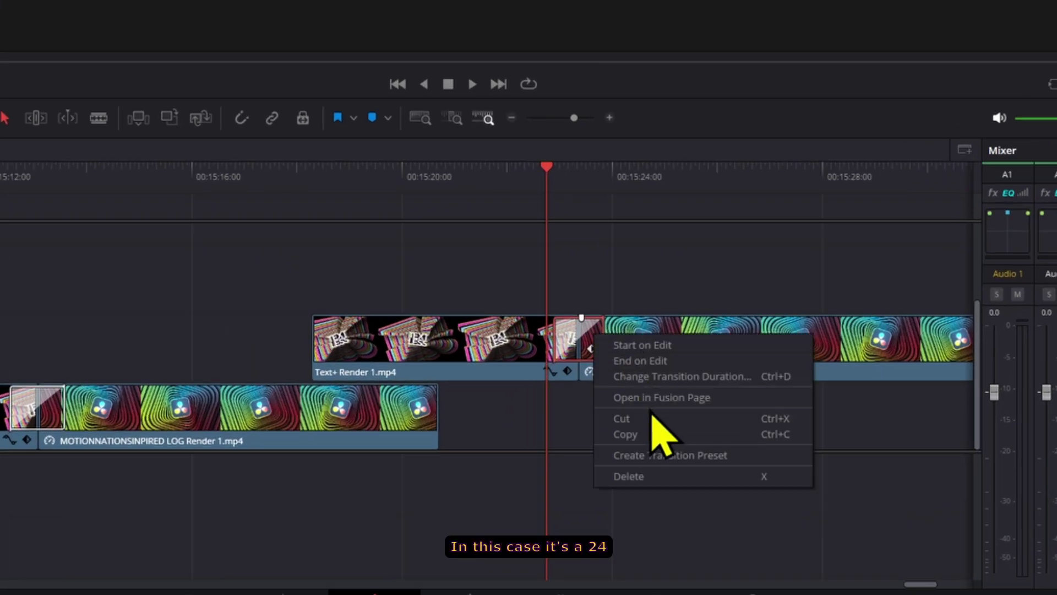
click(655, 398)
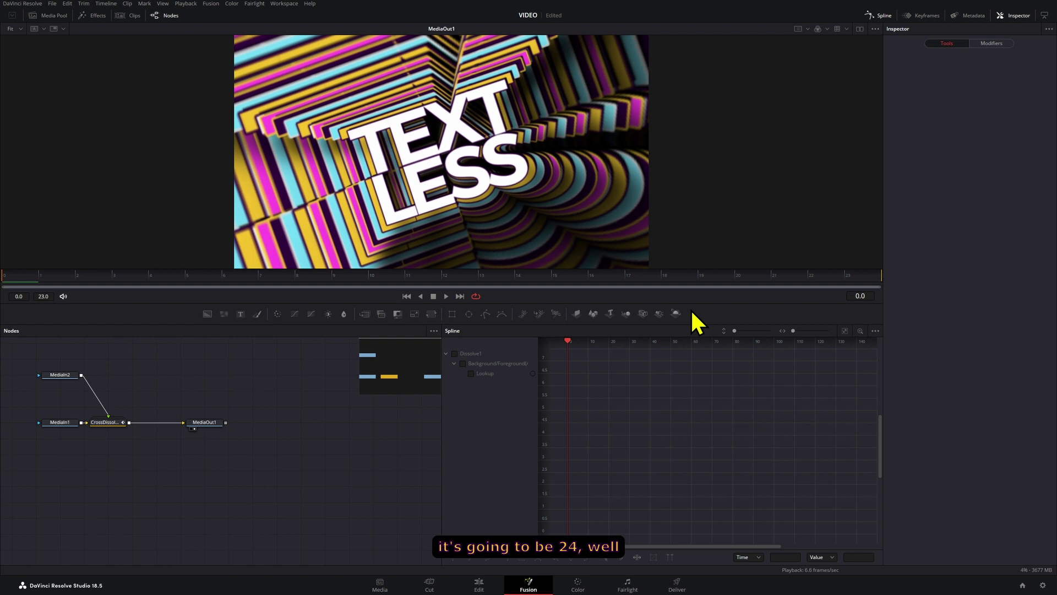
click(846, 279)
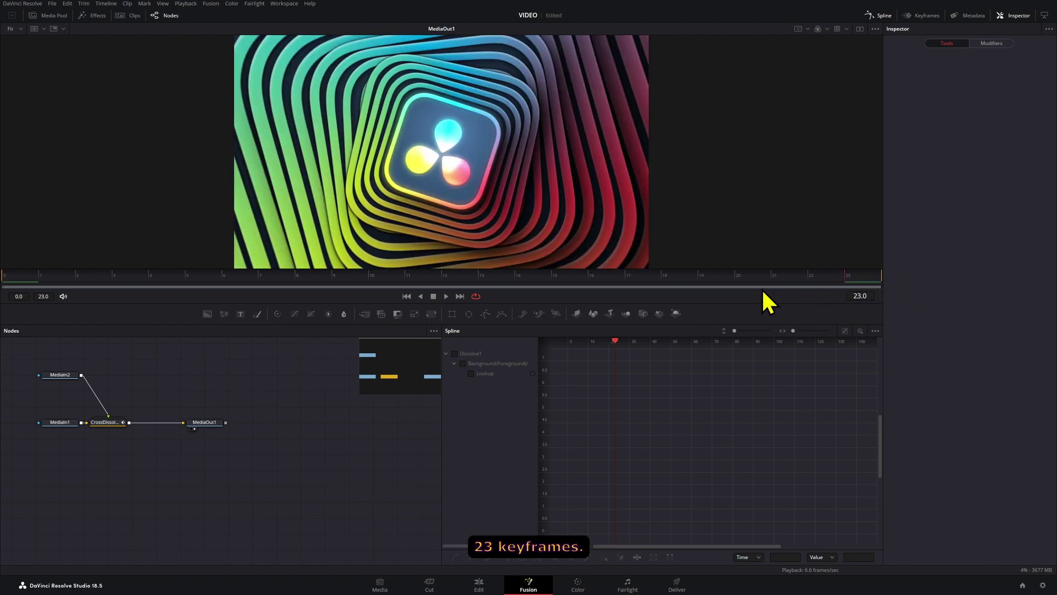
Space out the node graph by moving MediaIn1 and MediaIn2 away from the CrossDissolve node
drag(157, 414, 346, 512)
drag(264, 510, 192, 510)
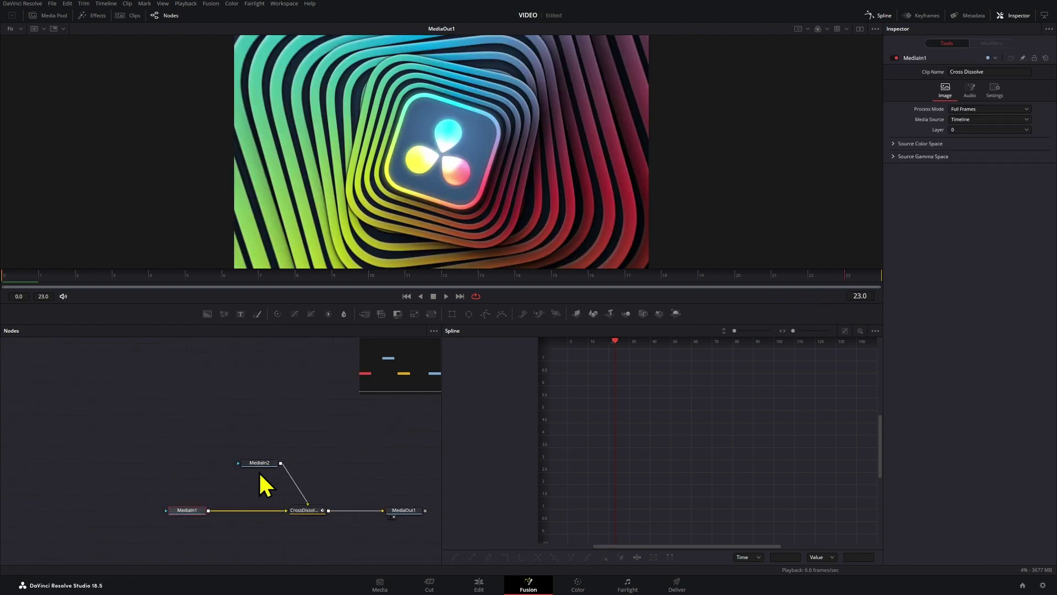
drag(259, 464, 210, 448)
Delete the CrossDissolve node and merge MediaIn2 over the MediaIn1 connection to MediaOut1
drag(333, 477, 302, 544)
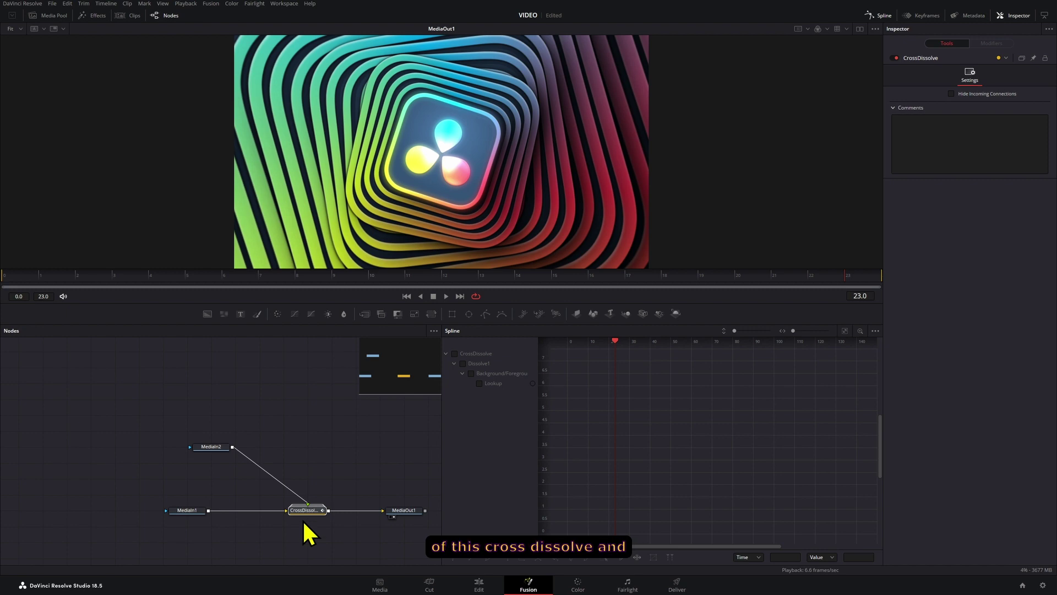
scroll(221, 528, up, 2)
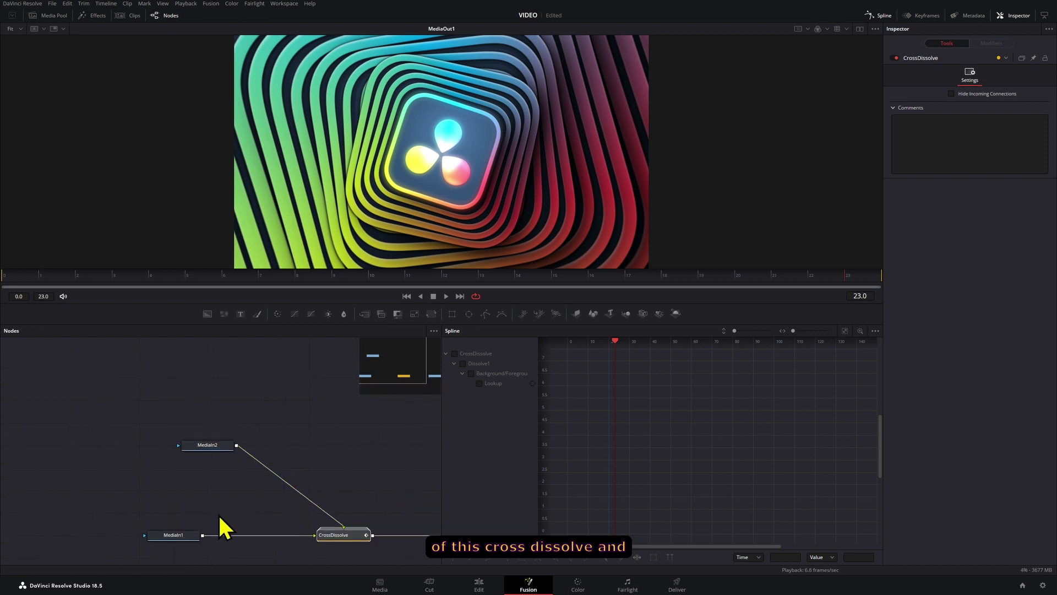
key(Delete)
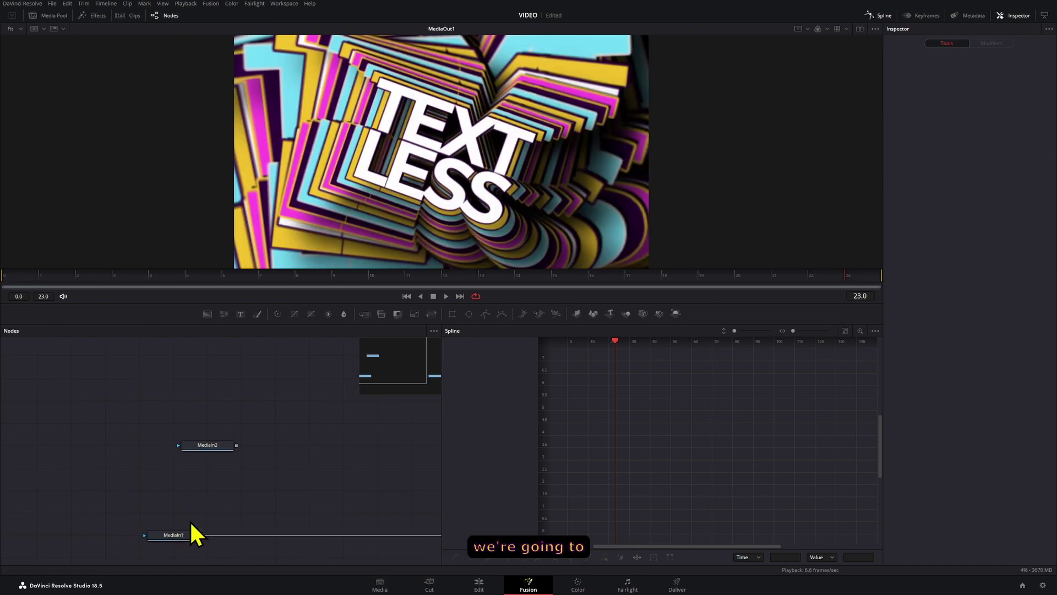
drag(237, 446, 431, 537)
Add a Polygon node above MediaIn2 and draw a small closed irregular shape over the centre of the logo
click(203, 445)
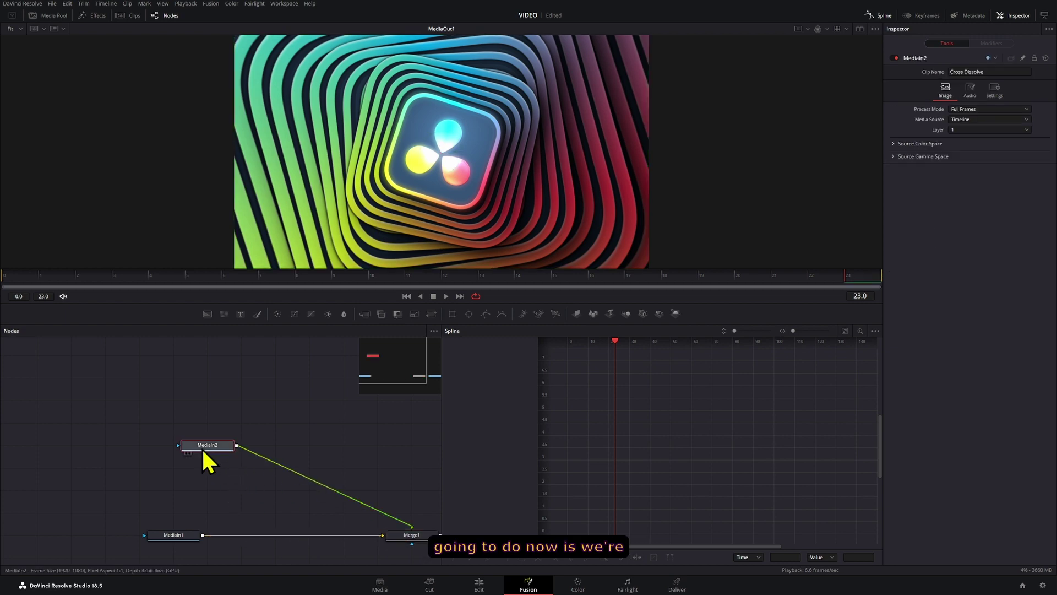
drag(485, 316, 174, 378)
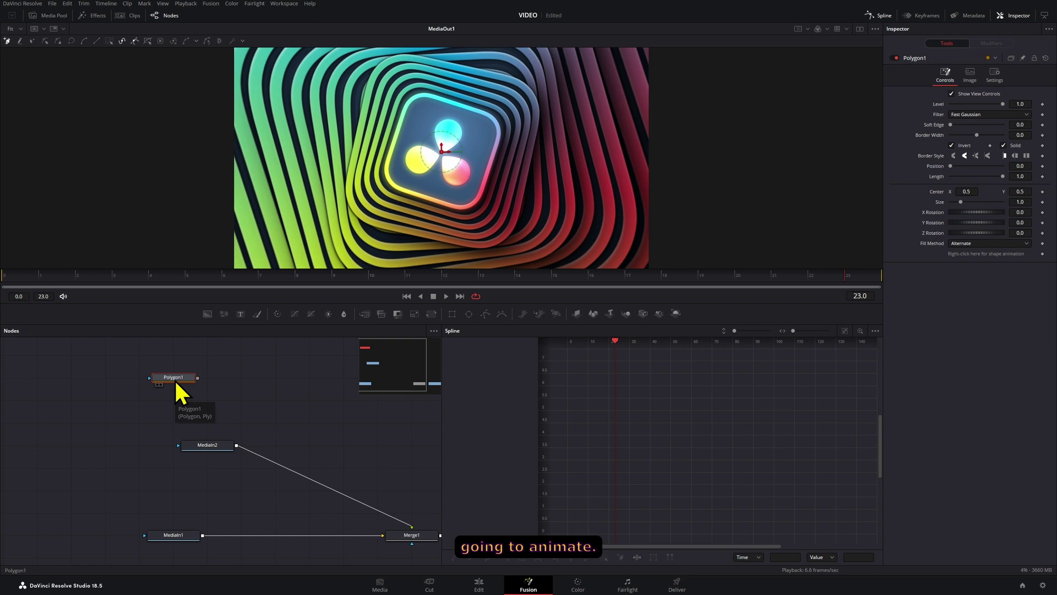
scroll(475, 179, down, 1)
drag(474, 179, 517, 179)
scroll(534, 168, down, 2)
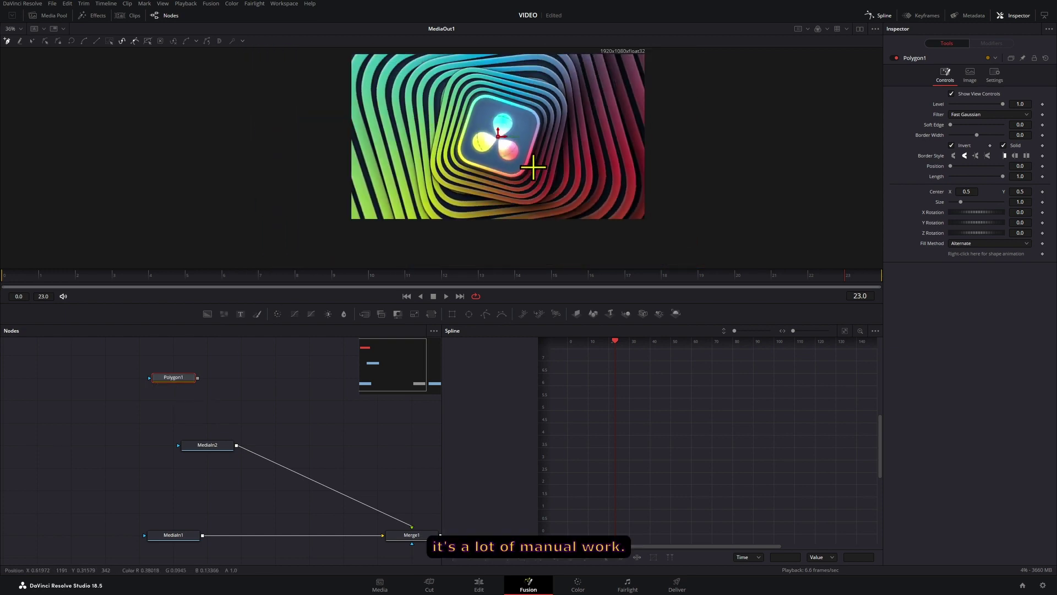
click(484, 131)
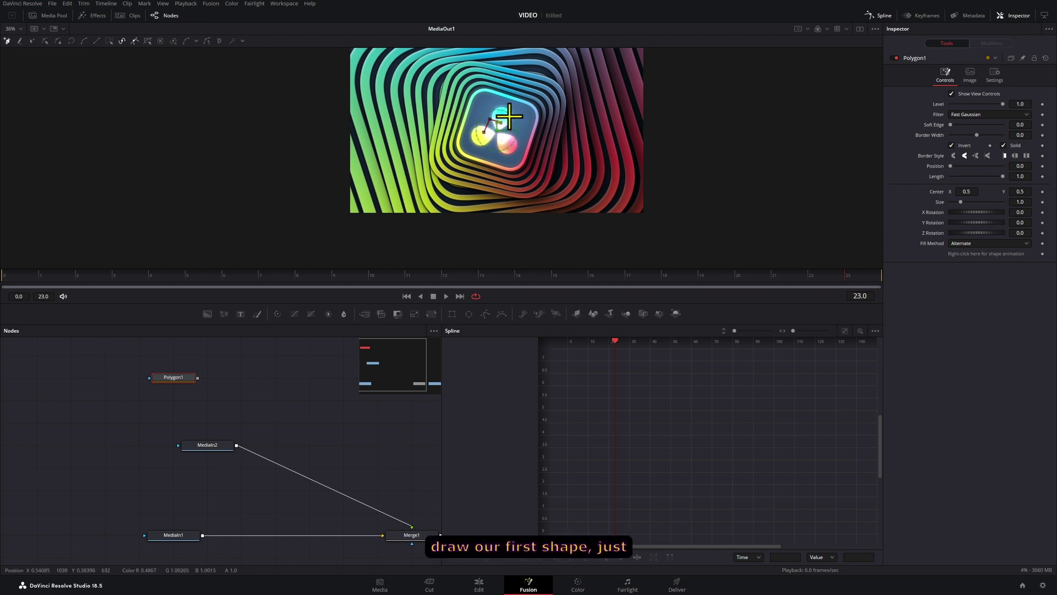
scroll(509, 116, up, 2)
click(519, 134)
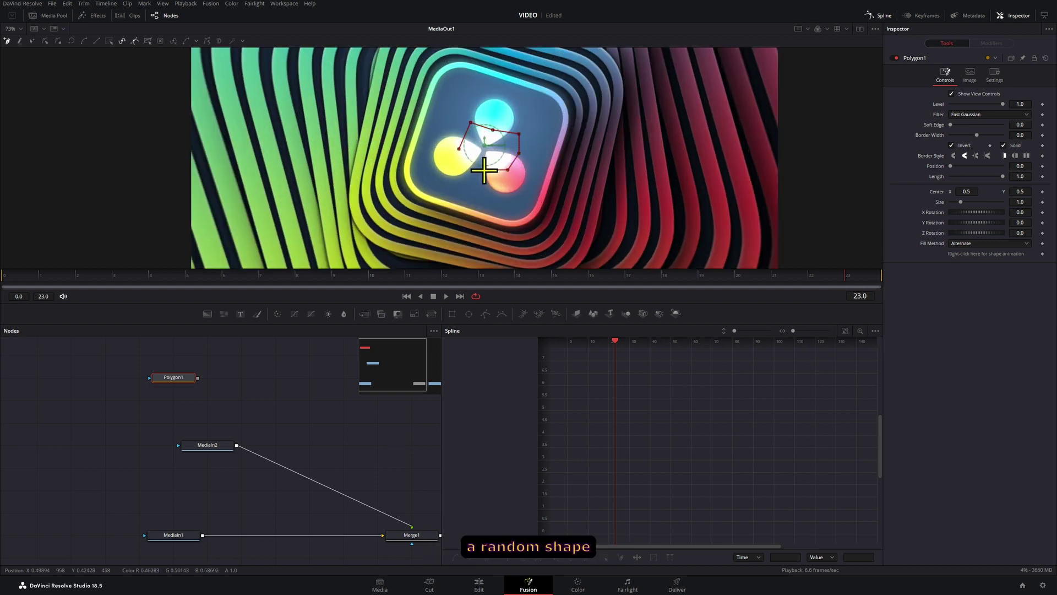
click(484, 171)
click(461, 149)
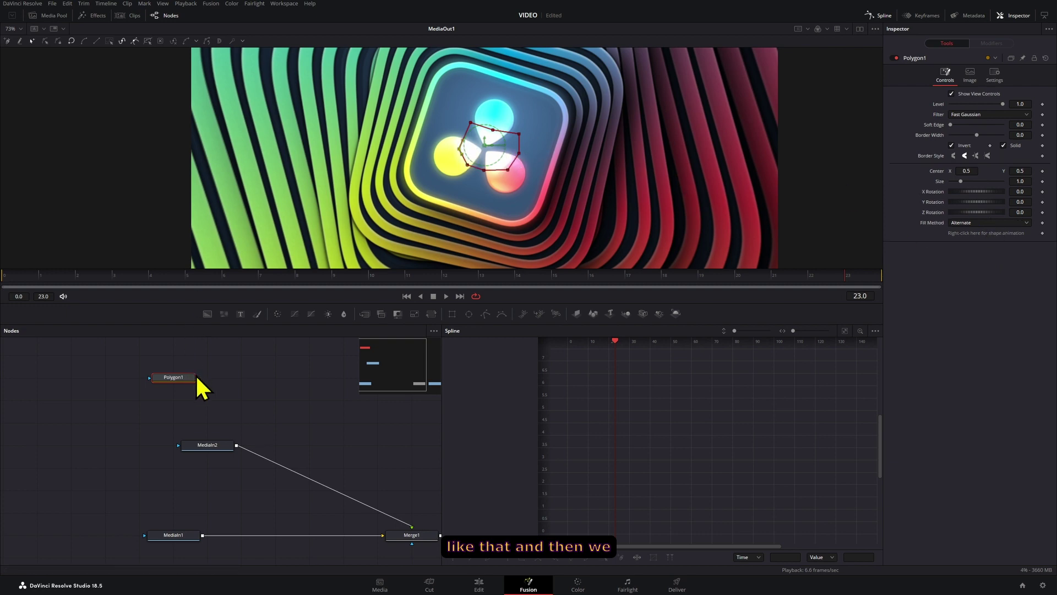
Connect the polygon to MediaIn2 as its mask and turn off Invert
drag(174, 383, 212, 443)
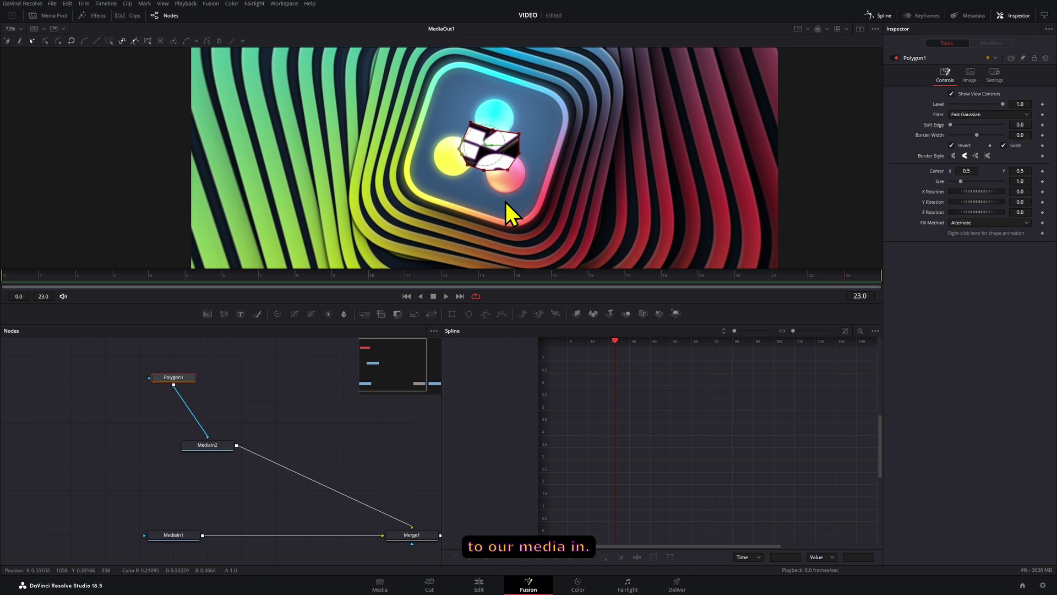
click(951, 146)
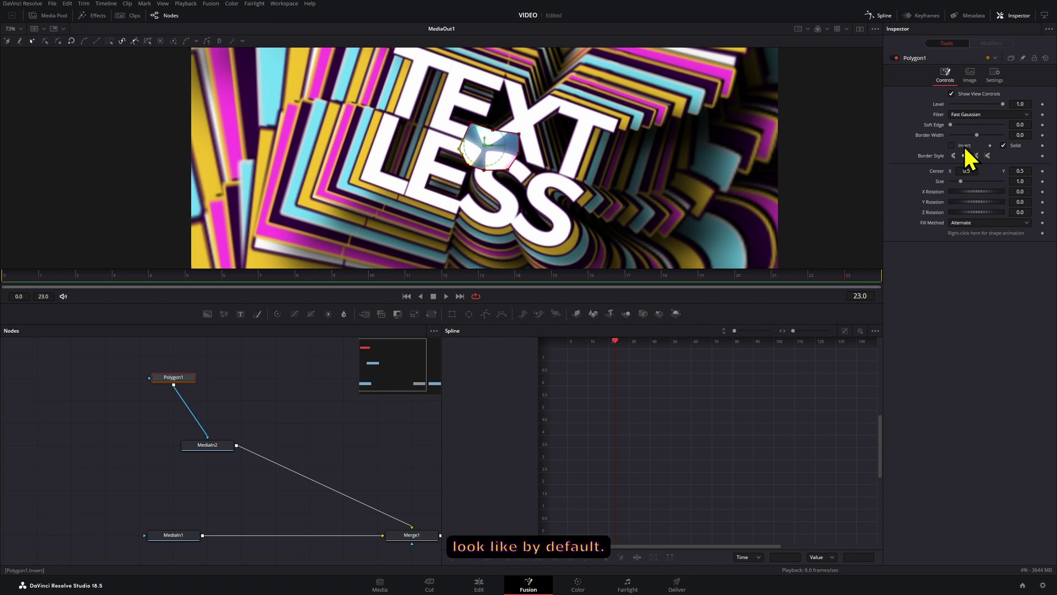
At frame 2, keyframe the polygon's shape animation and its Size
drag(38, 278, 1, 281)
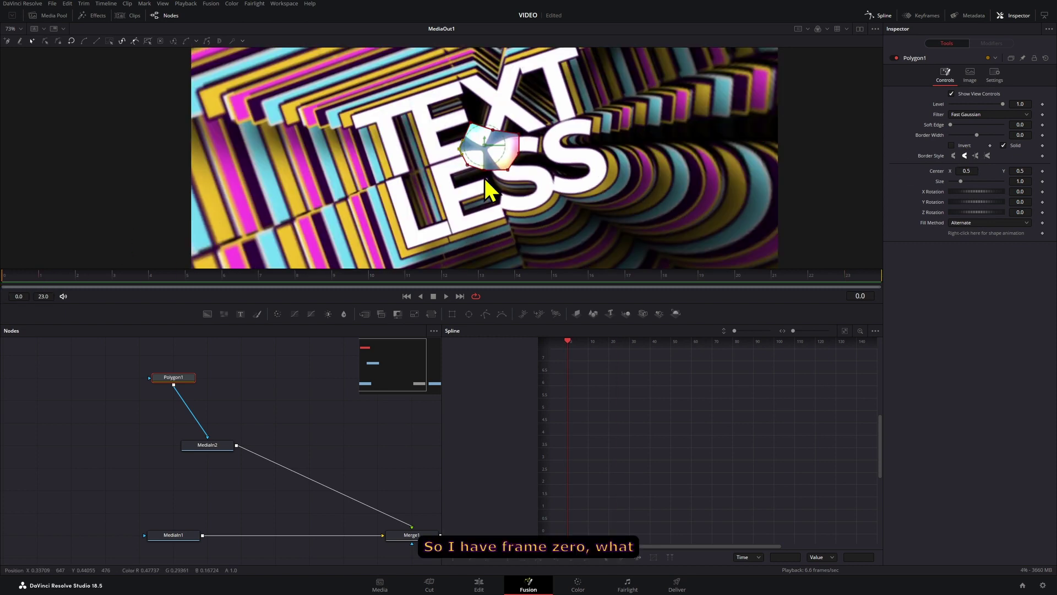
click(78, 276)
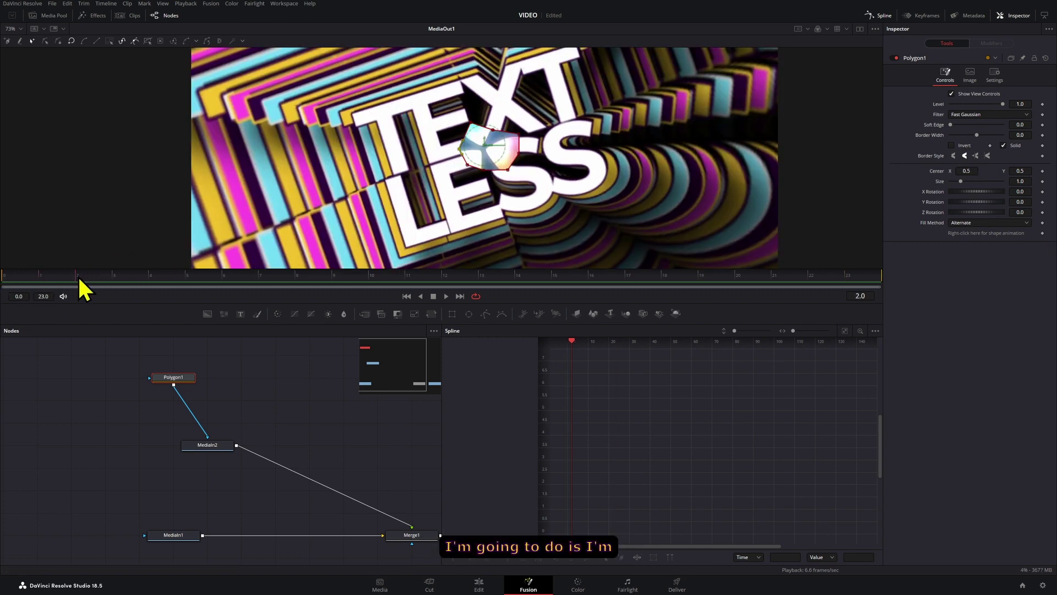
click(1042, 233)
click(1043, 182)
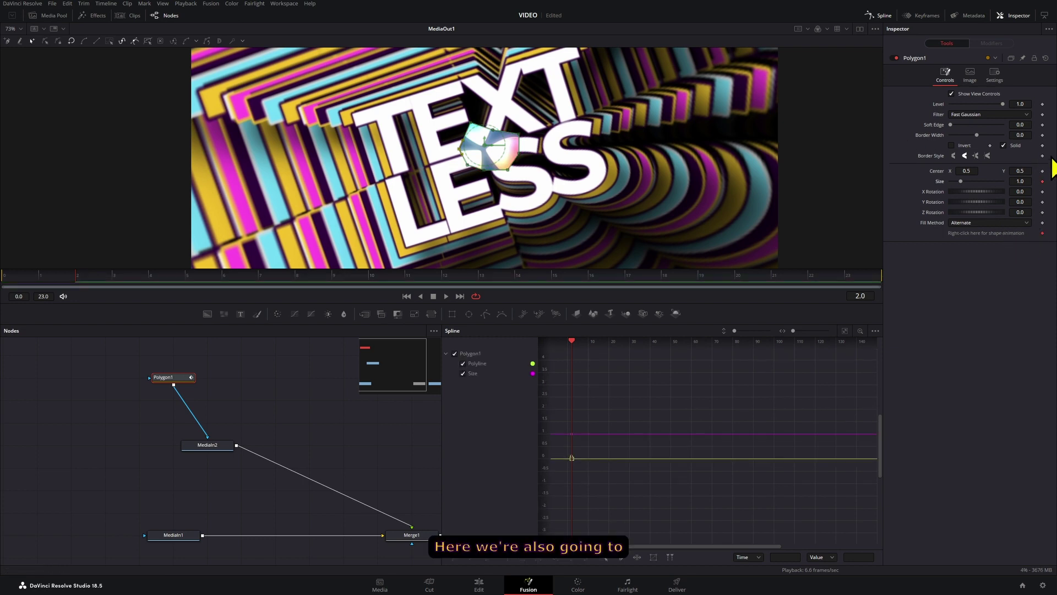
At frame 0, set the polygon's Size to 0 and play back the mask's growth
click(2, 275)
text(0)
key(Return)
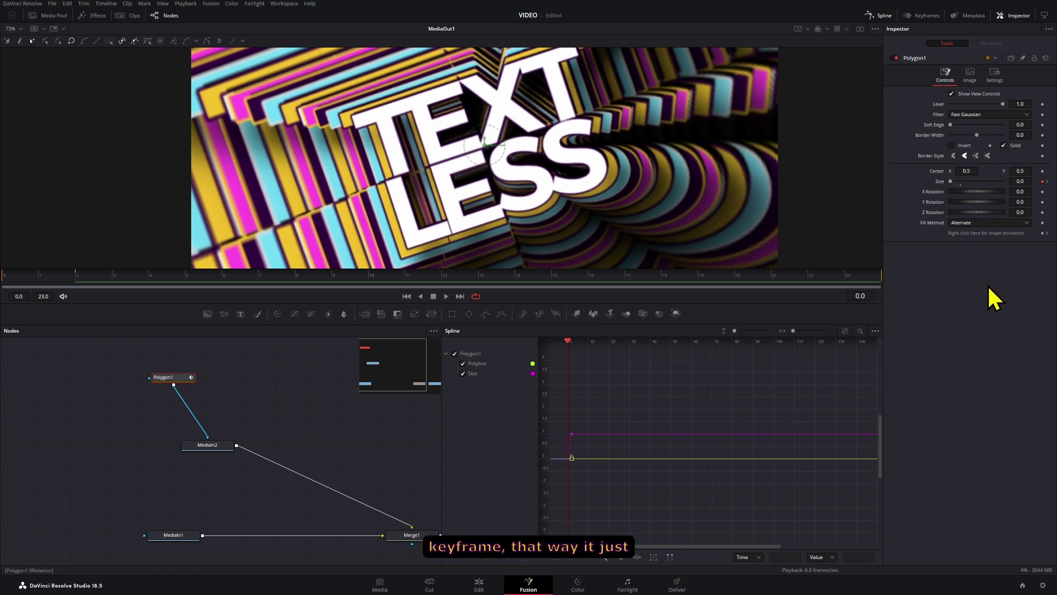
key(space)
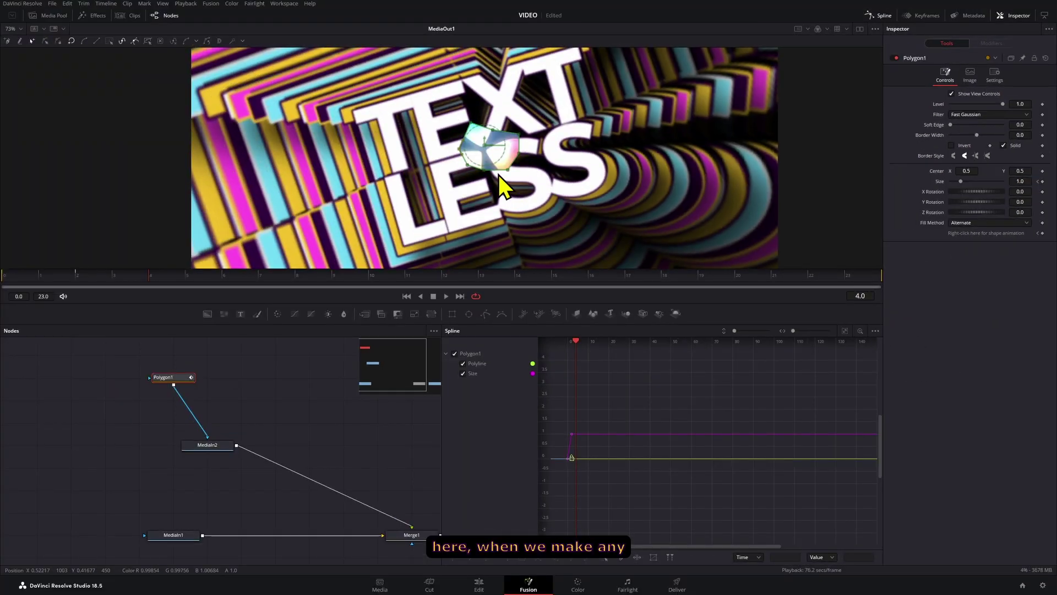
At frame 4, pull one point on each of the mask's four sides outward to form a spiky star shape
drag(518, 157, 548, 157)
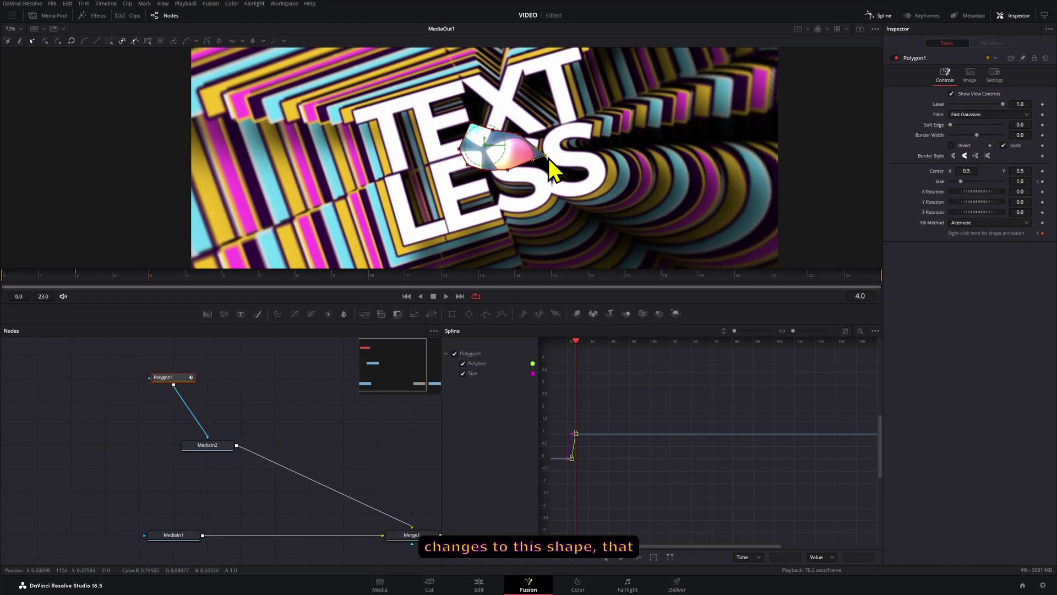
drag(495, 124, 501, 88)
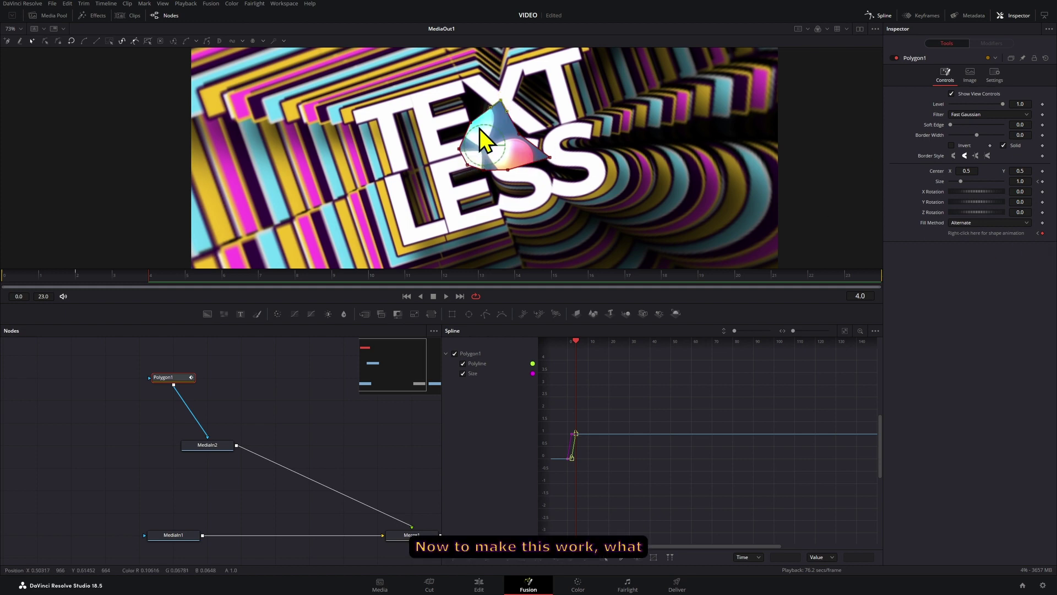
drag(461, 150, 438, 142)
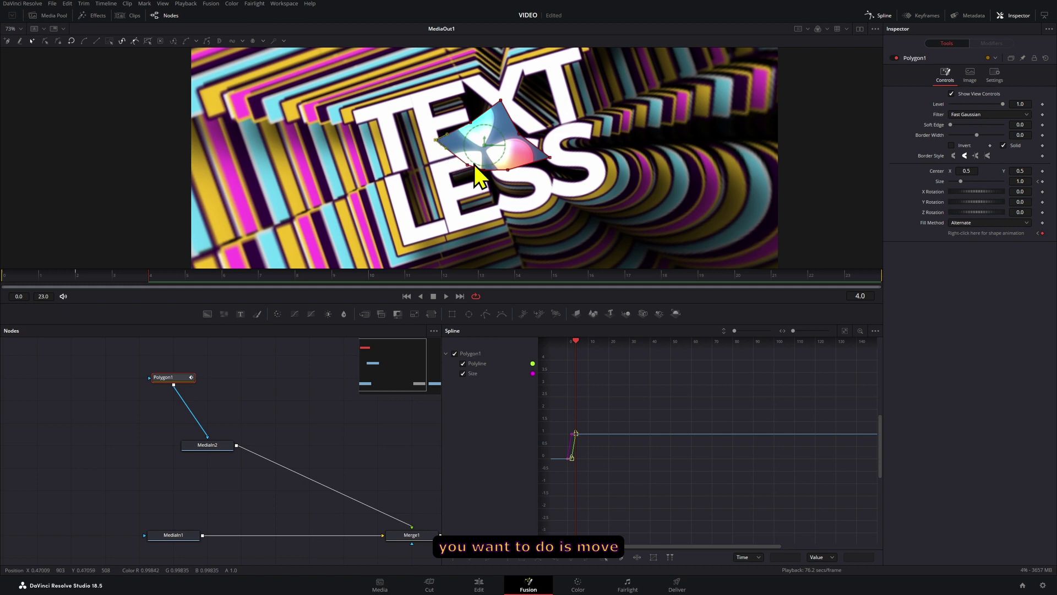
drag(482, 170, 478, 196)
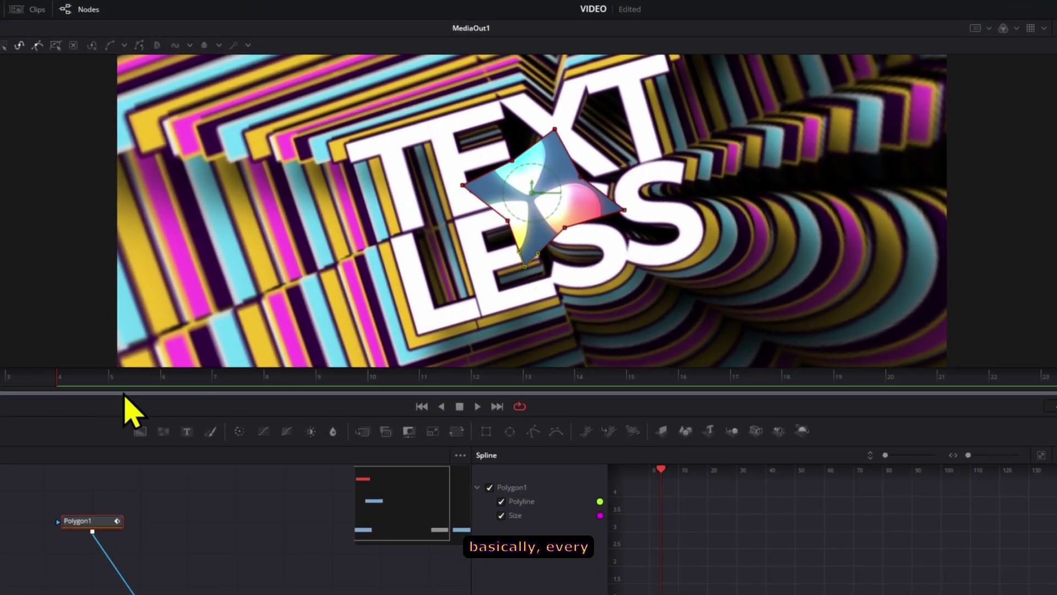
At frame 6, pull the four inner points between the spikes outward to widen the mask around the logo
click(163, 377)
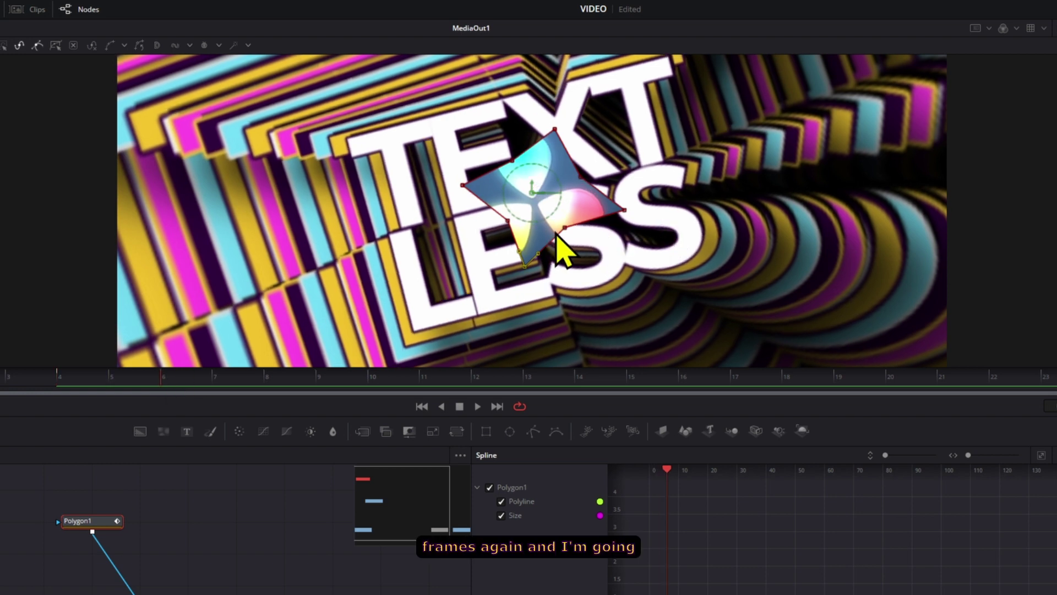
drag(569, 234, 618, 302)
drag(581, 176, 649, 129)
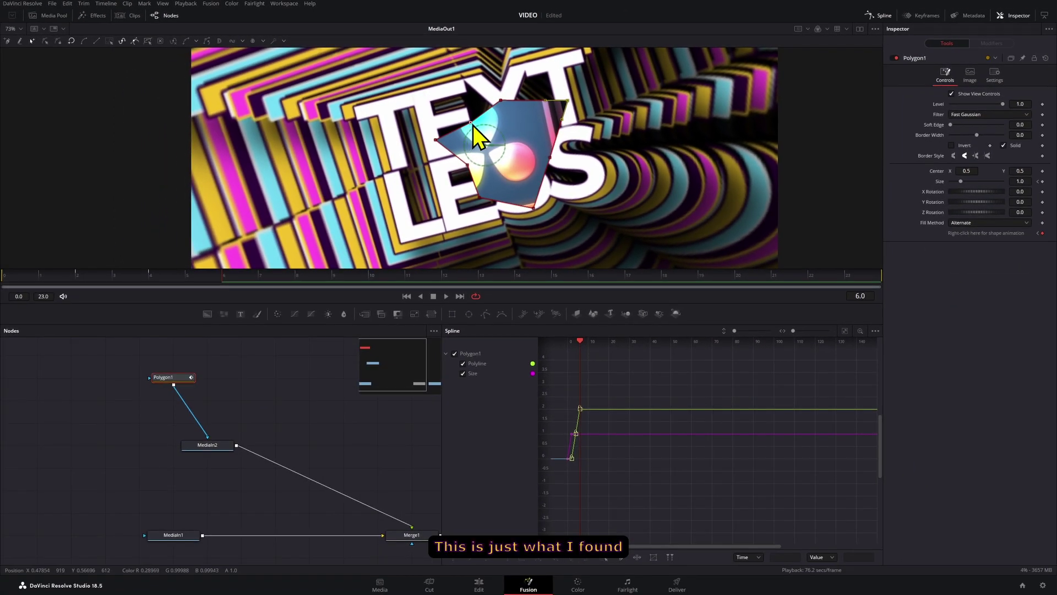
drag(473, 125, 446, 88)
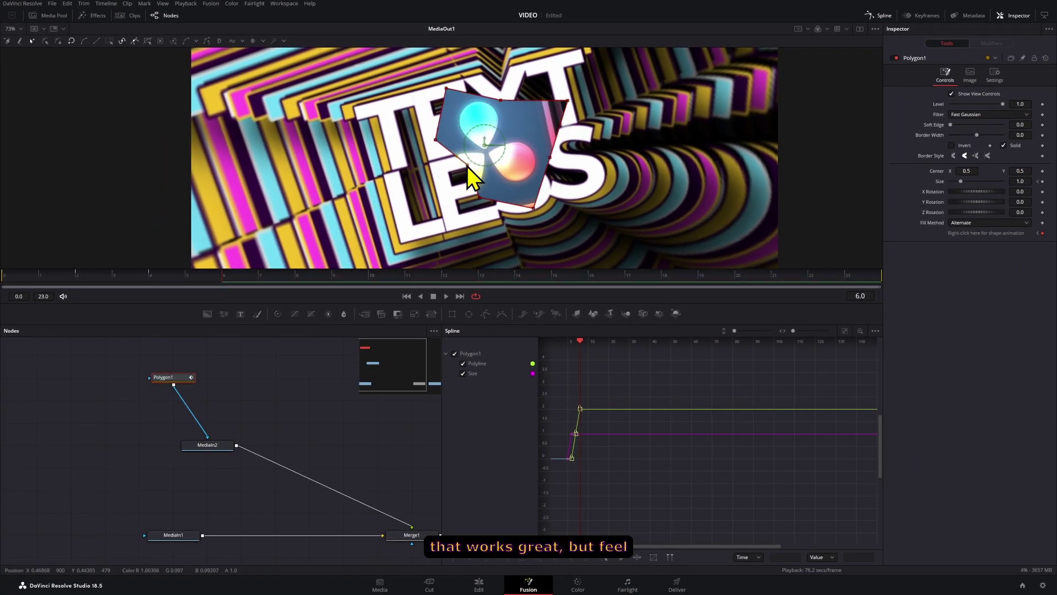
drag(468, 166, 418, 199)
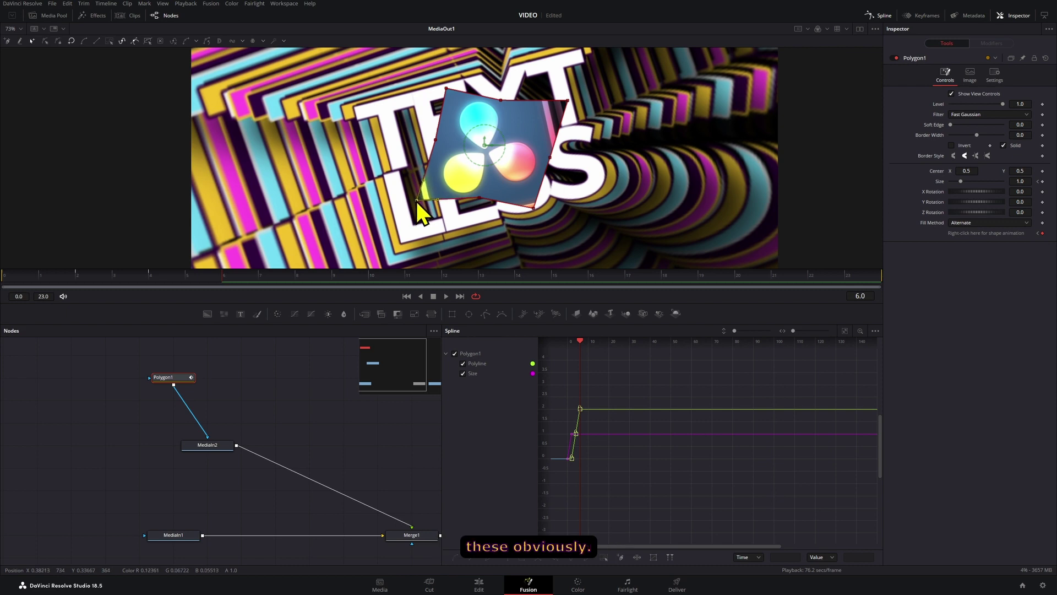
At frame 8, pull alternate points of the mask further out to enlarge its jagged outline
key(Right)
key(Right)
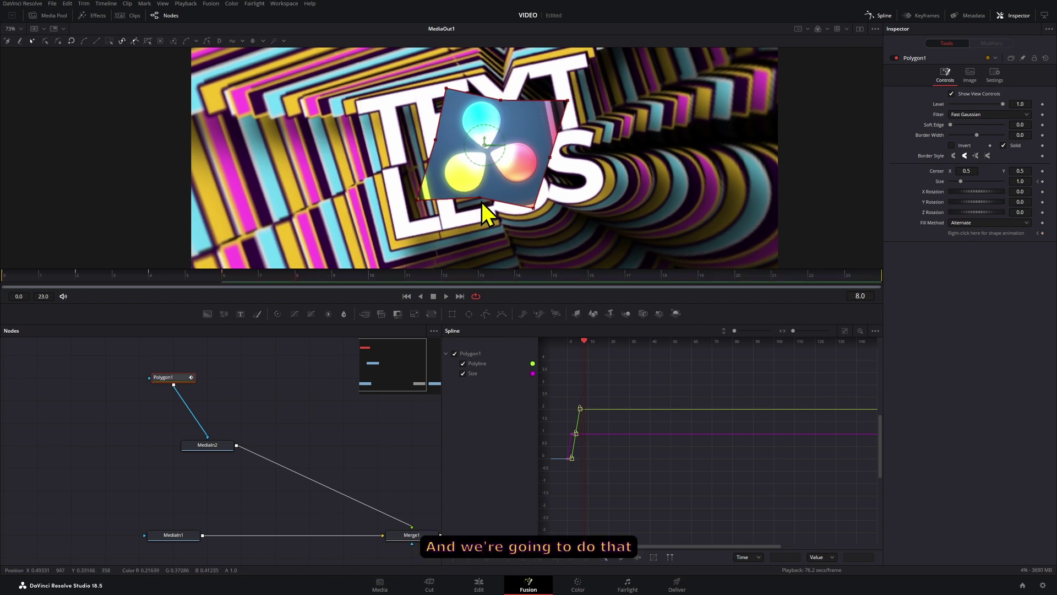
drag(482, 201, 476, 248)
drag(552, 163, 600, 143)
drag(594, 142, 589, 212)
drag(472, 138, 476, 74)
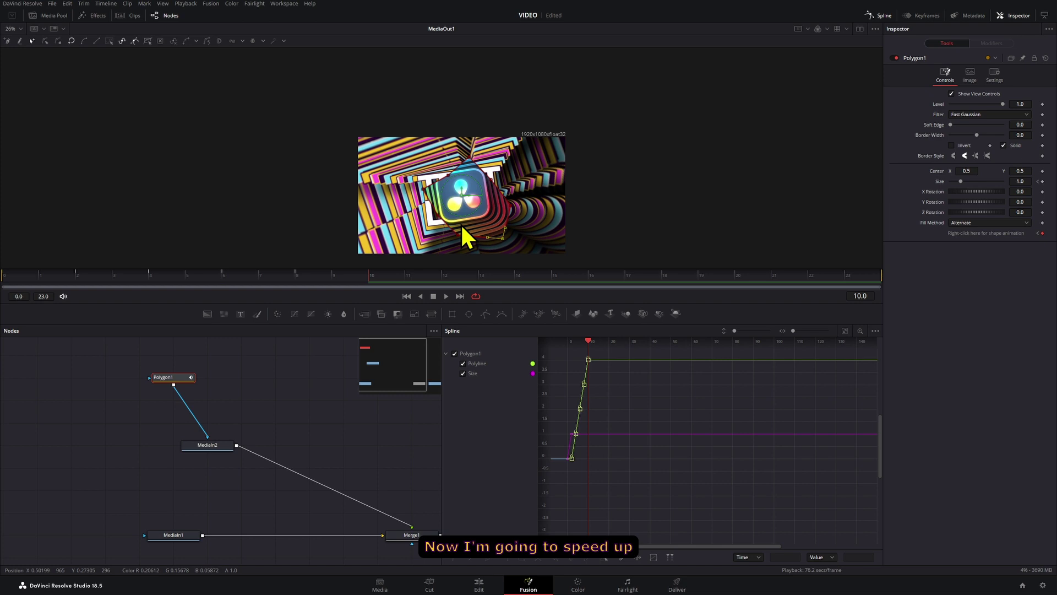
At frame 10, drag the mask's corner points outward to reveal more of the second clip
drag(514, 168, 516, 161)
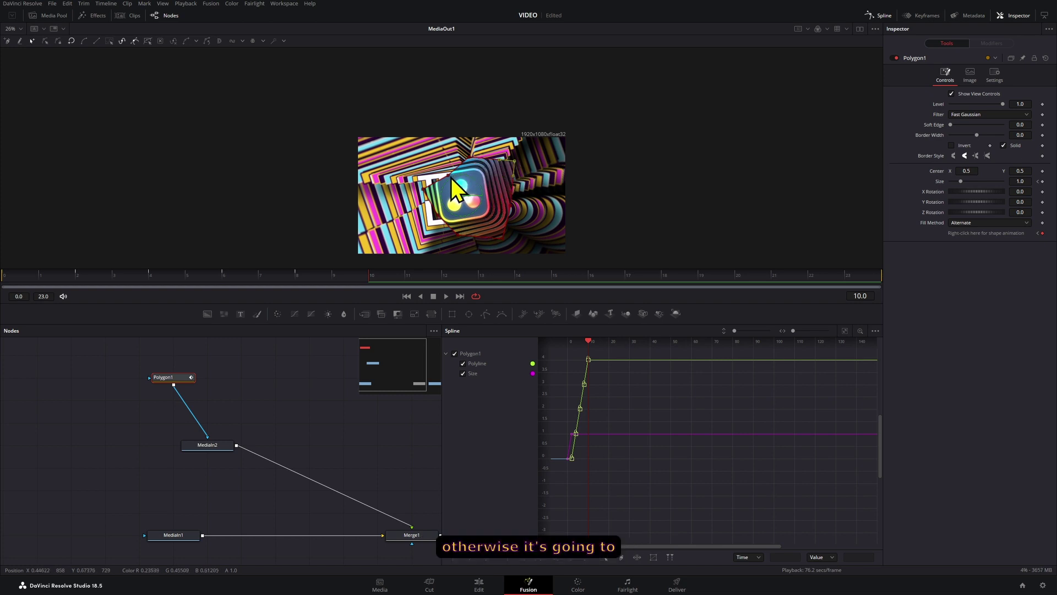
drag(450, 177, 426, 137)
drag(437, 218, 452, 267)
At frame 12, pull the mask's points between the corners outward on several sides
key(Right)
key(Right)
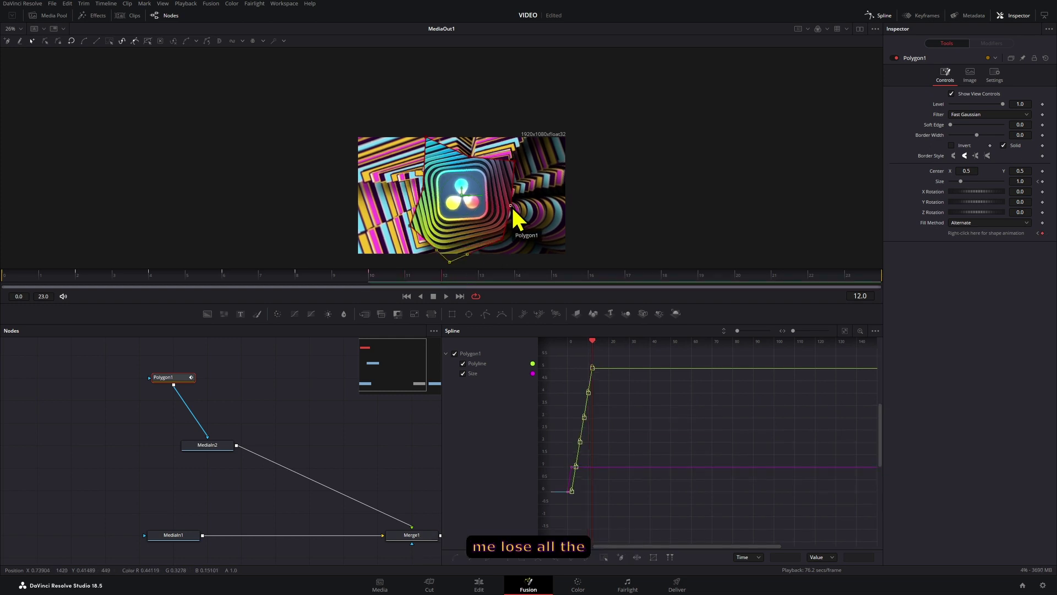
drag(511, 206, 540, 206)
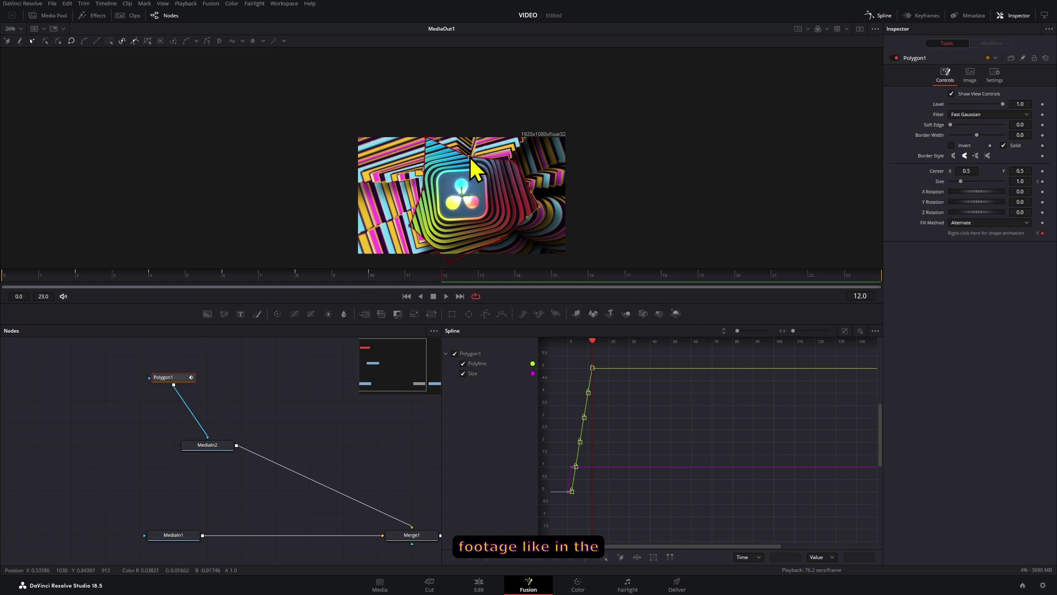
drag(469, 157, 481, 125)
drag(425, 190, 422, 186)
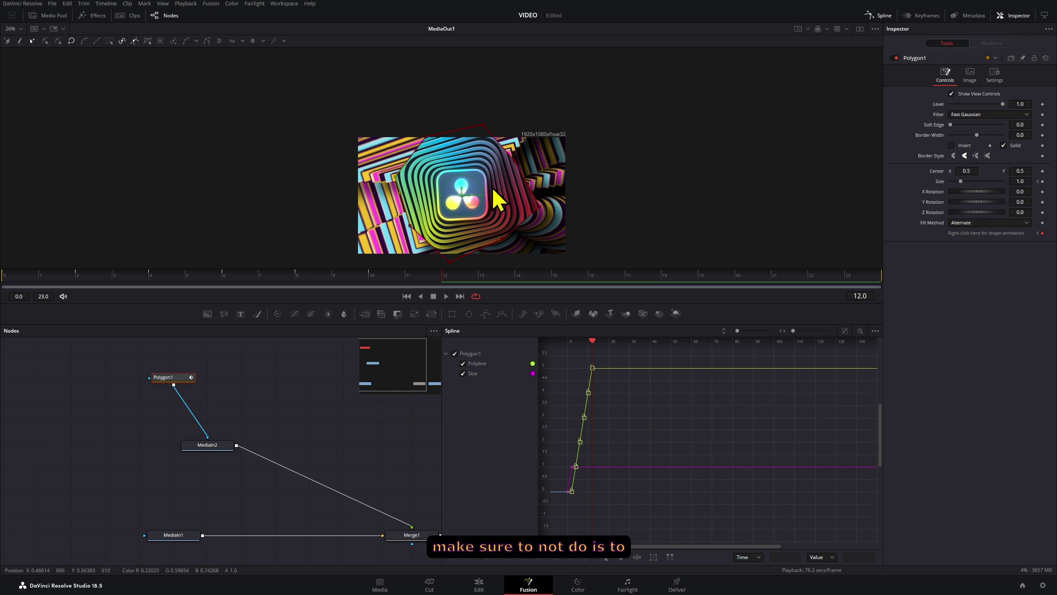
Try adding an extra point to the mask's edge at frame 12 and check the neighbouring frames
click(550, 167)
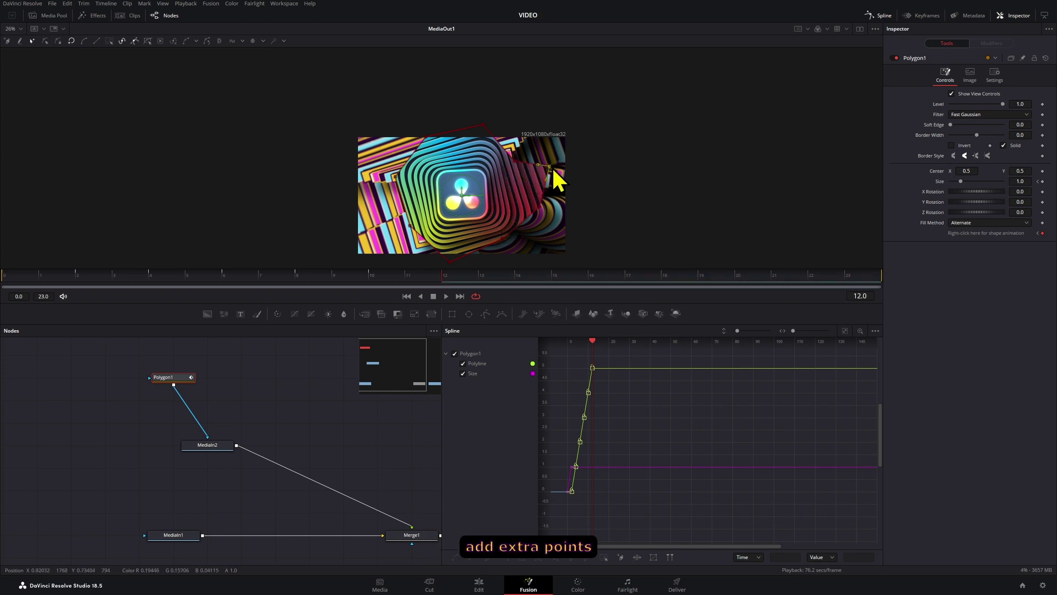
mouse_move(395, 275)
mouse_down()
mouse_move(332, 275)
mouse_move(406, 278)
mouse_up()
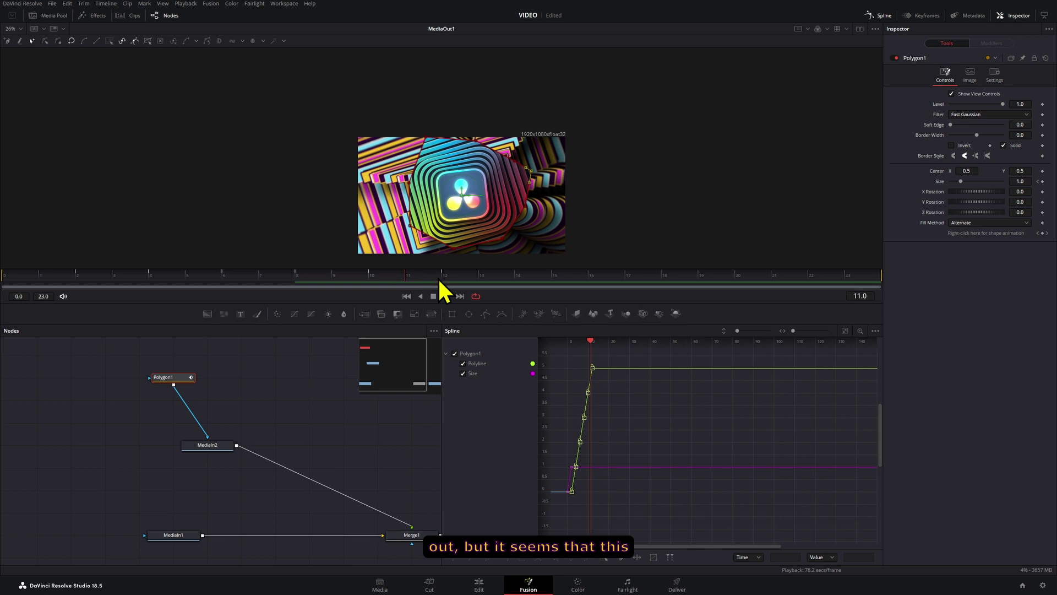
click(439, 277)
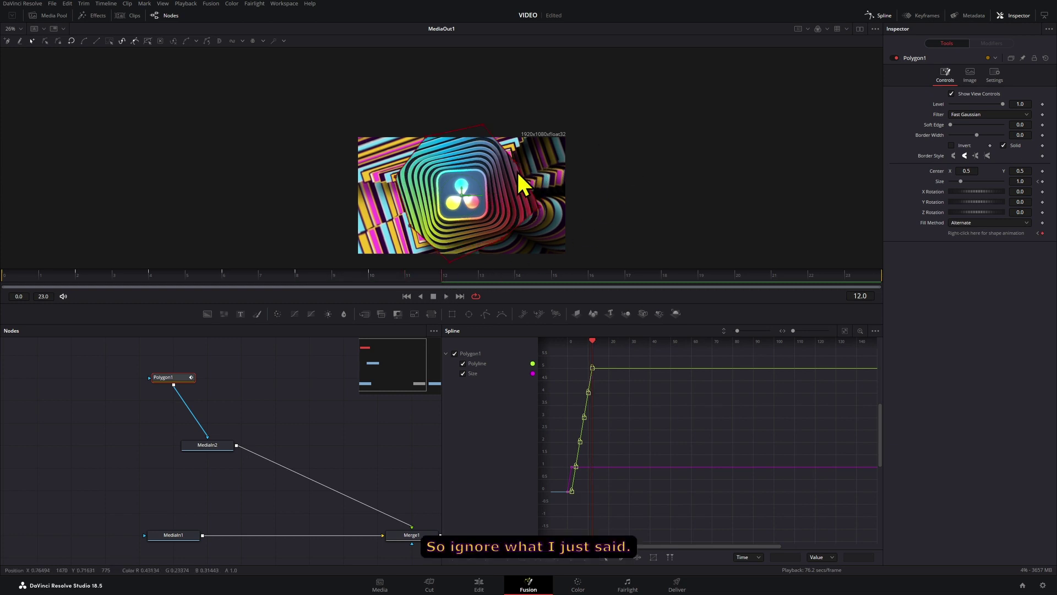
Pull the mask's corners beyond the image at frame 12, keep enlarging it through frames 14, 16 and 18, and return to frame 0
drag(516, 170, 553, 116)
drag(517, 231, 547, 264)
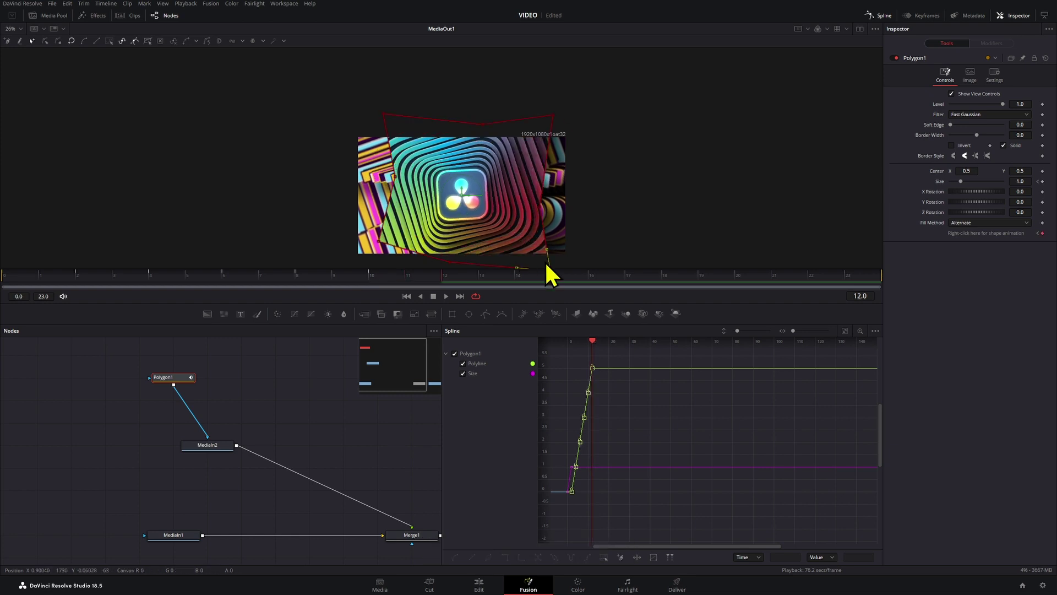
click(514, 276)
click(588, 275)
click(661, 275)
drag(392, 132, 338, 118)
click(39, 275)
click(275, 381)
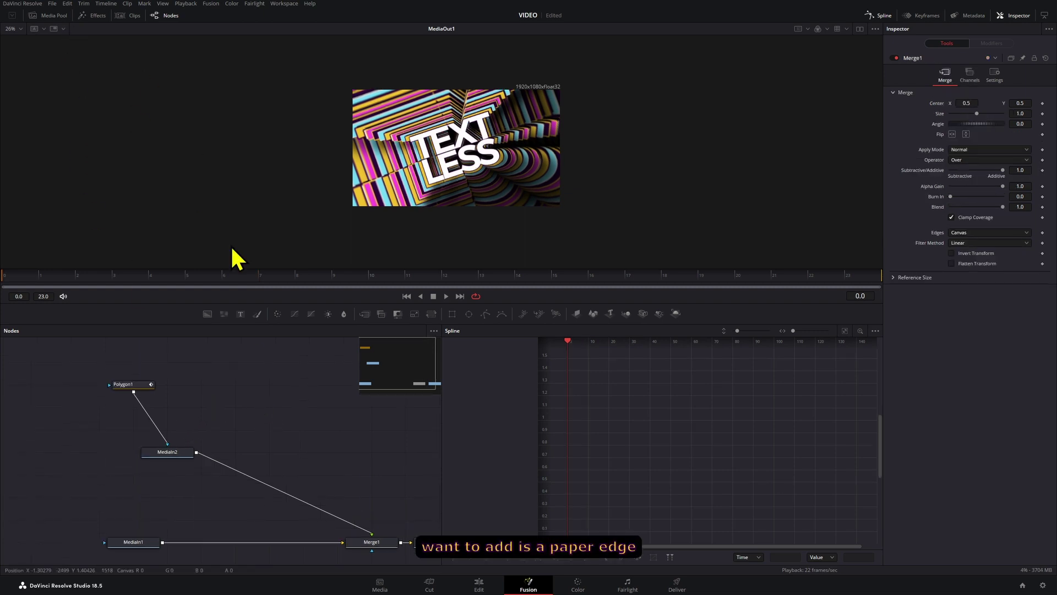
key(shift+space)
text(pa)
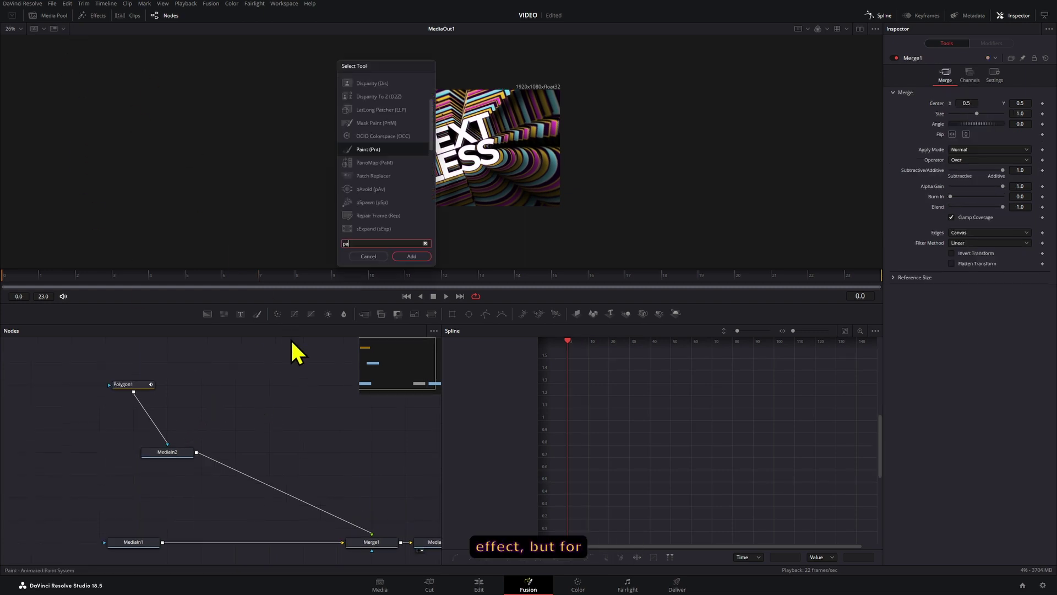
text(p)
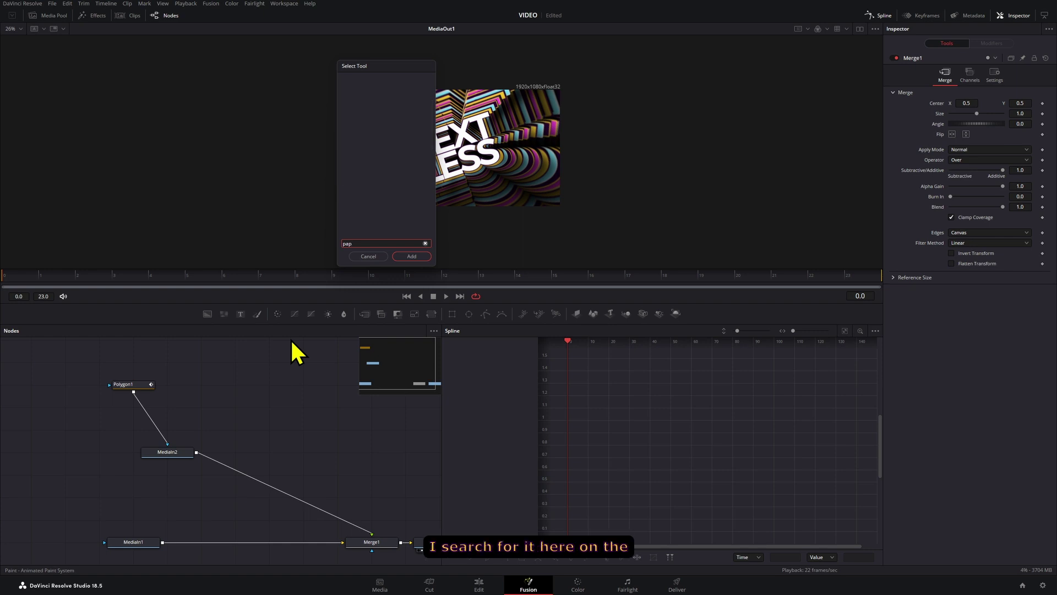
key(Escape)
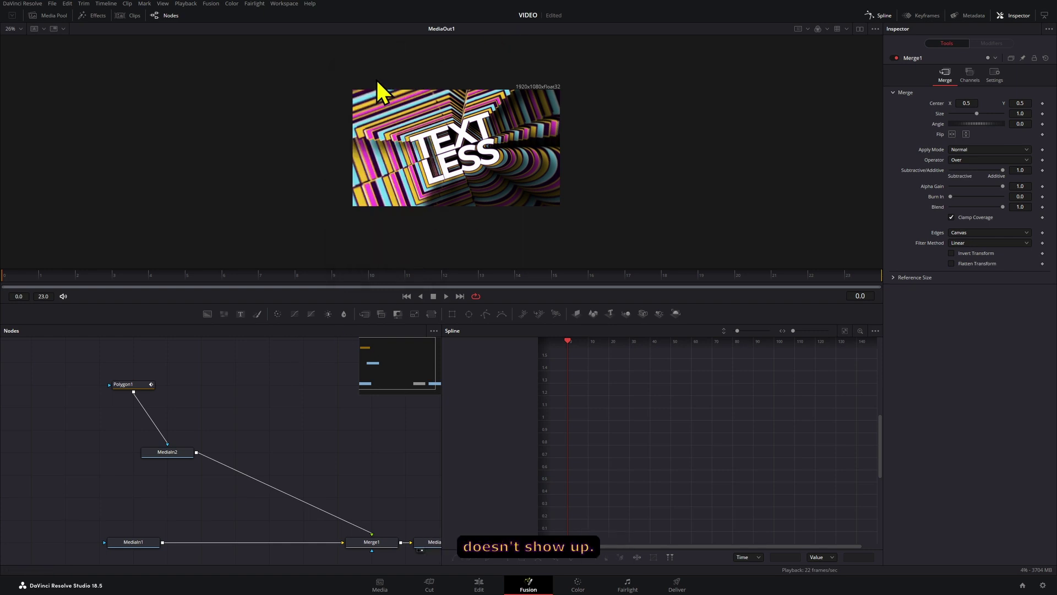
Find the Paper Edge effect among the Edit effect templates by searching for "pap" and add it to the node graph near Polygon1
click(104, 16)
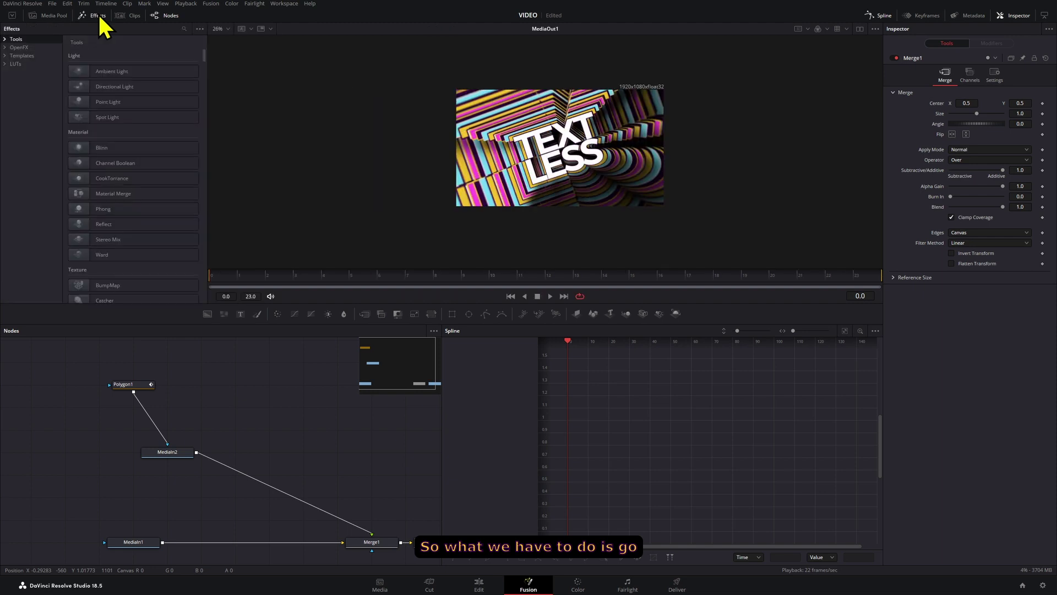
click(14, 65)
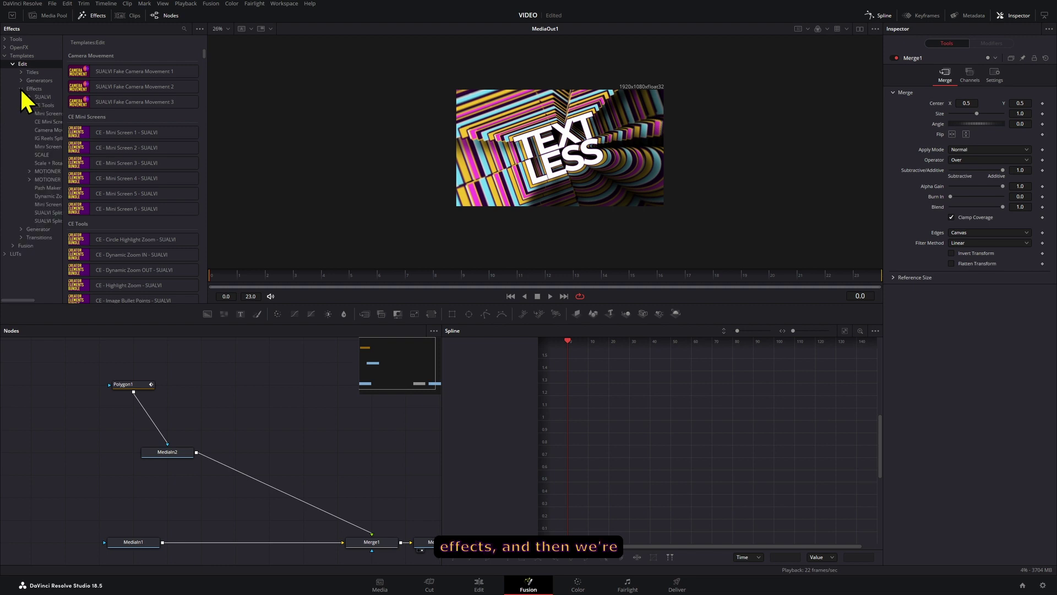
click(34, 89)
click(184, 28)
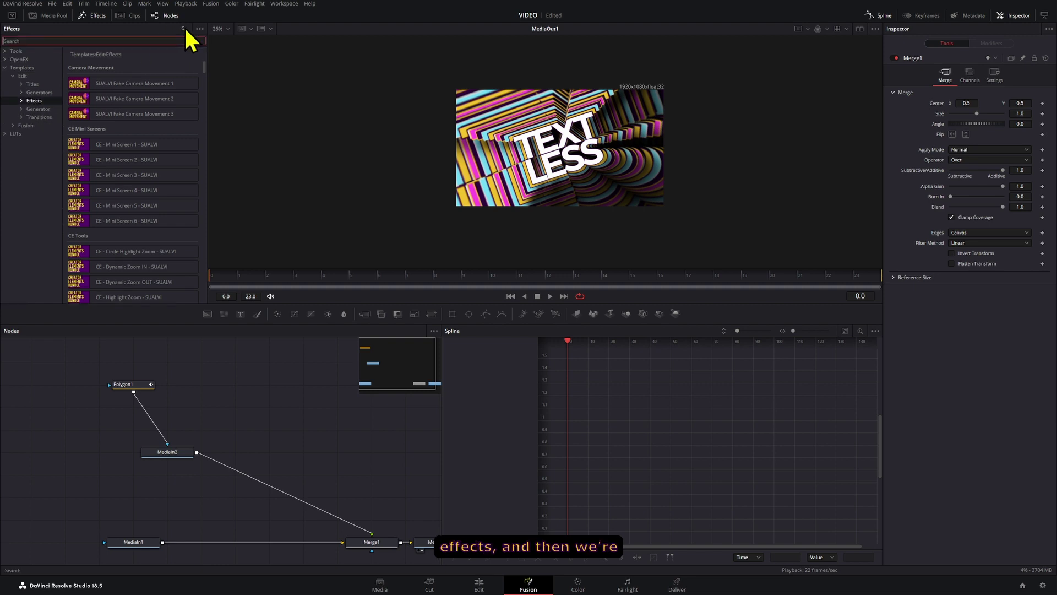
text(pap)
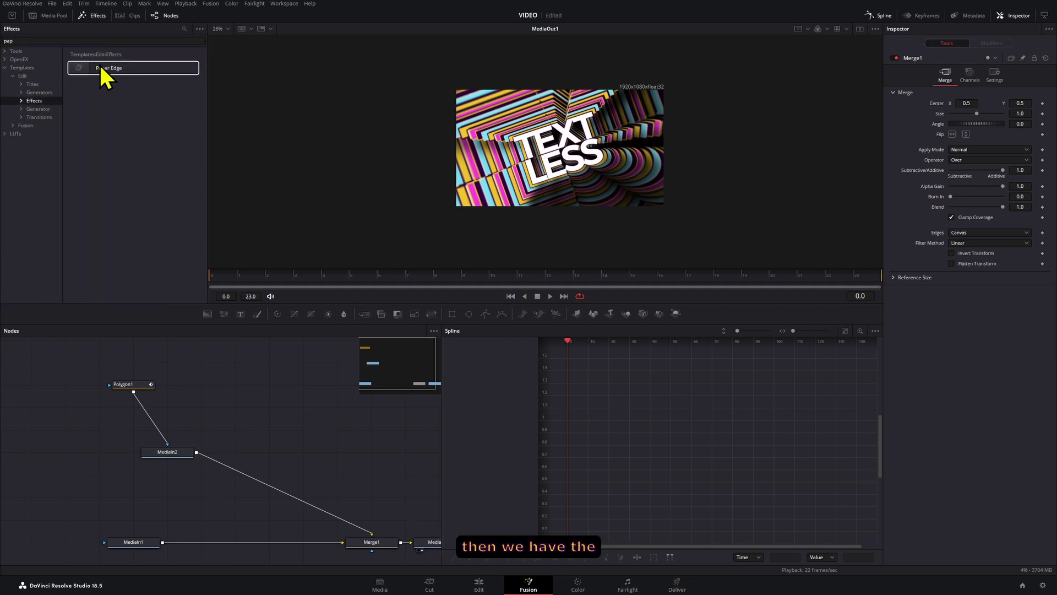
drag(101, 67, 272, 407)
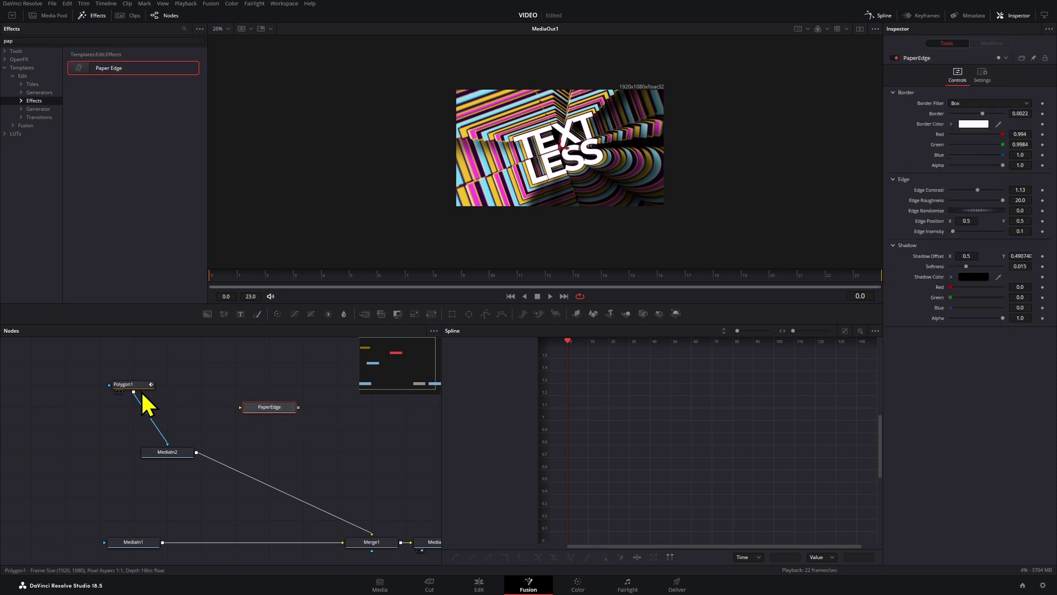
Connect Polygon1 to PaperEdge, merge its output with MediaIn2, and view the result at frame 5
drag(132, 391, 273, 408)
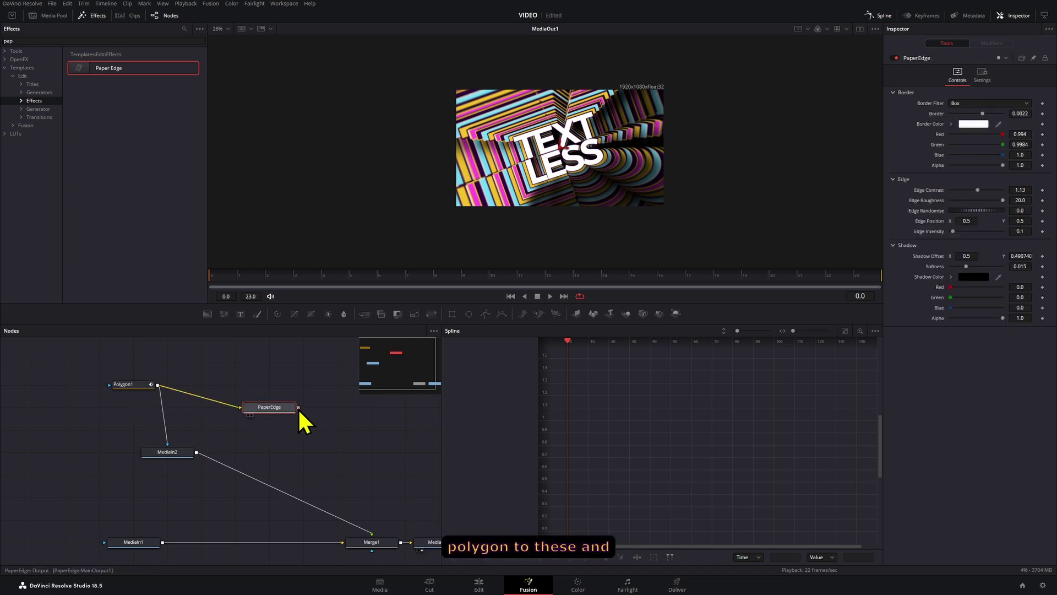
drag(197, 453, 197, 453)
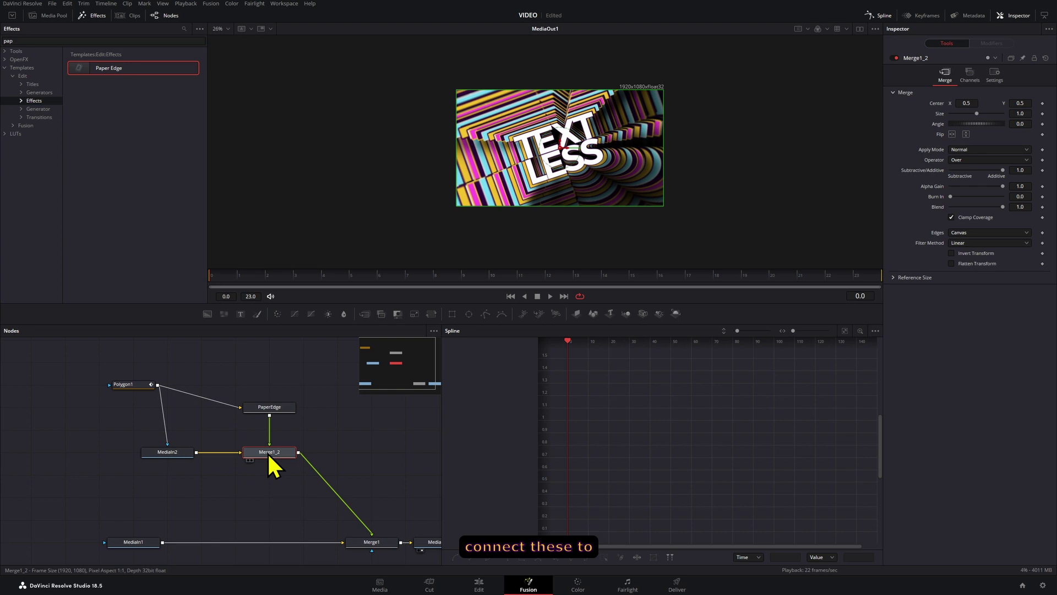
drag(272, 409, 306, 408)
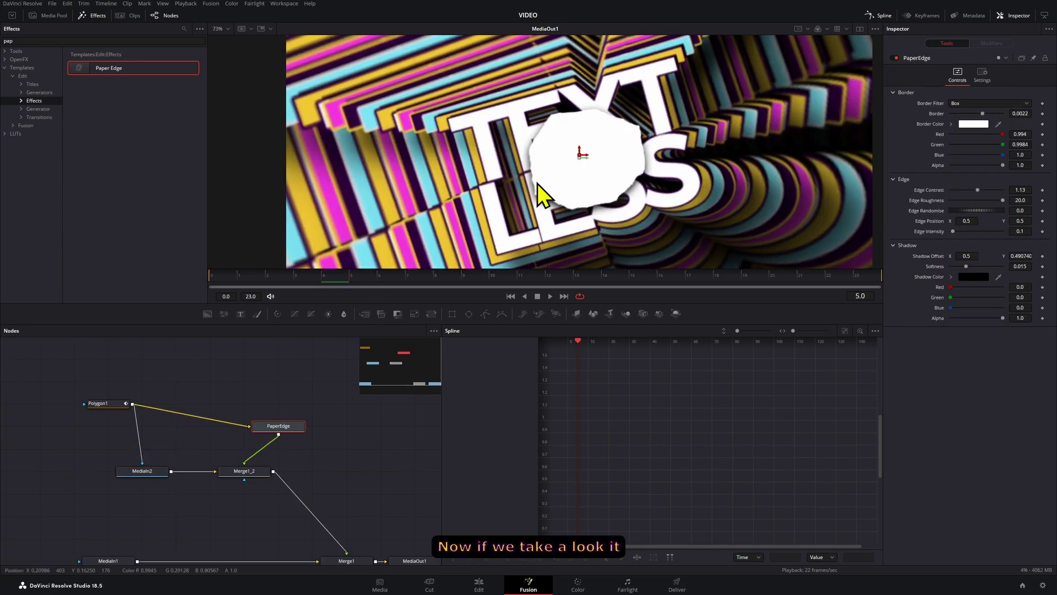
scroll(537, 184, down, 3)
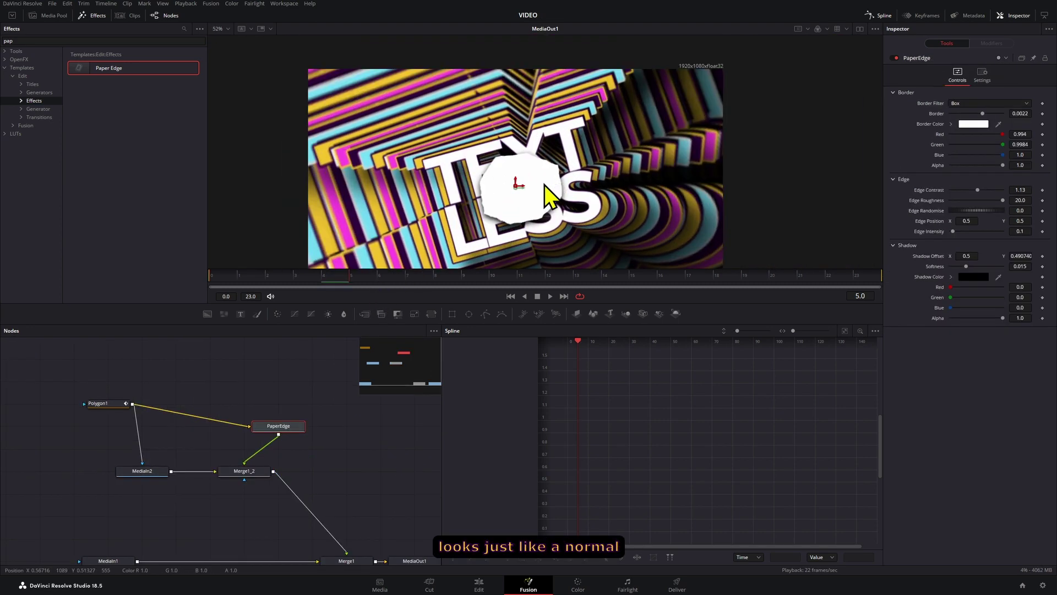
Swap the foreground and background inputs of Merge1_2 to put the paper behind the clip, and line up Merge1_2 and PaperEdge
drag(252, 478, 286, 479)
key(ctrl+t)
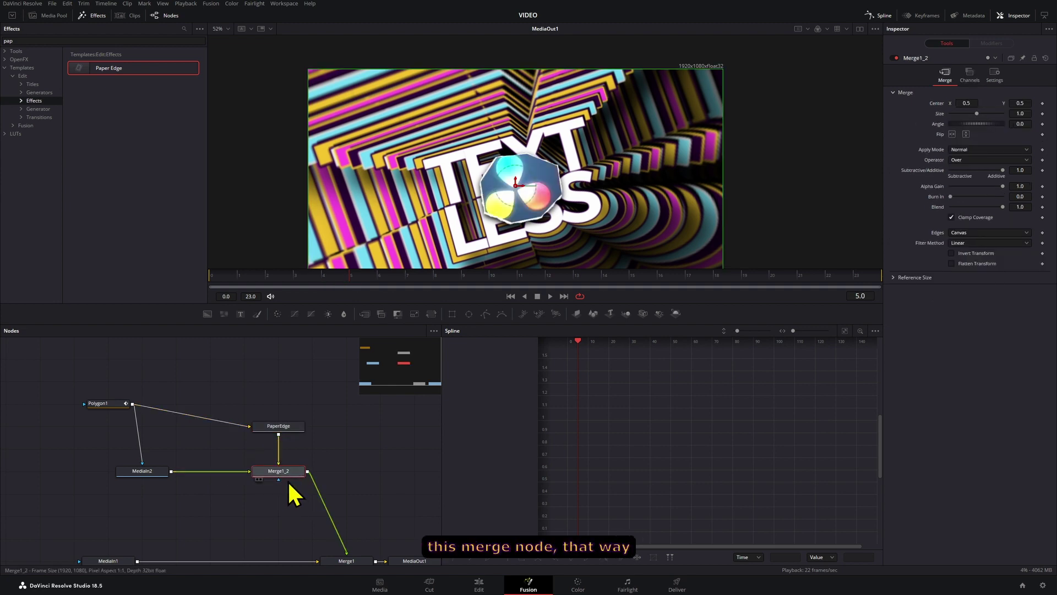
drag(297, 429, 298, 407)
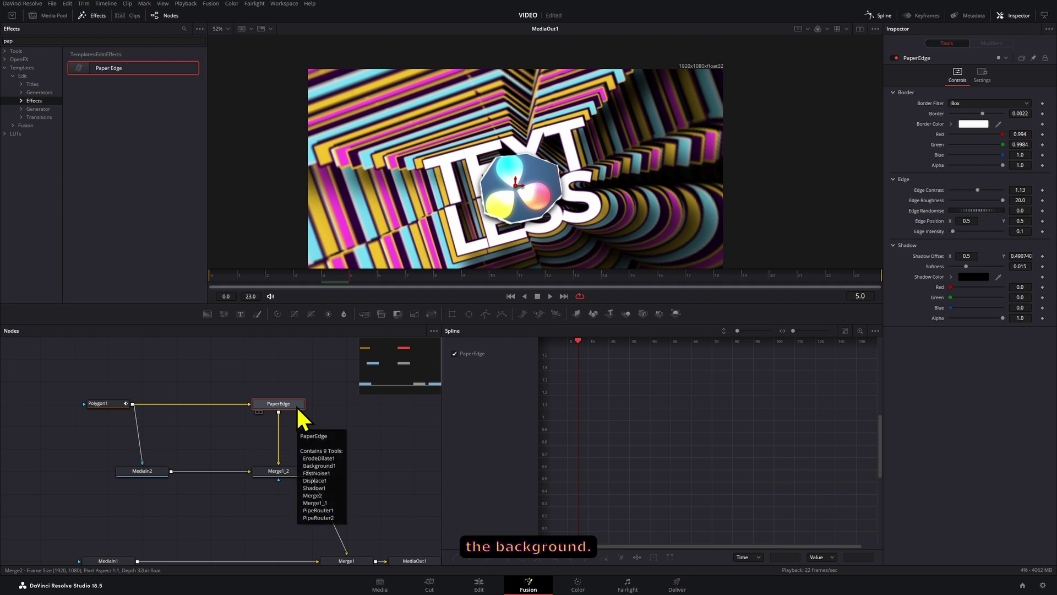
Set PaperEdge's Border to 0.00678, Edge Contrast to 2.595, Edge Roughness to 18.05 and Edge Randomise to -0.064
drag(1019, 113, 1039, 114)
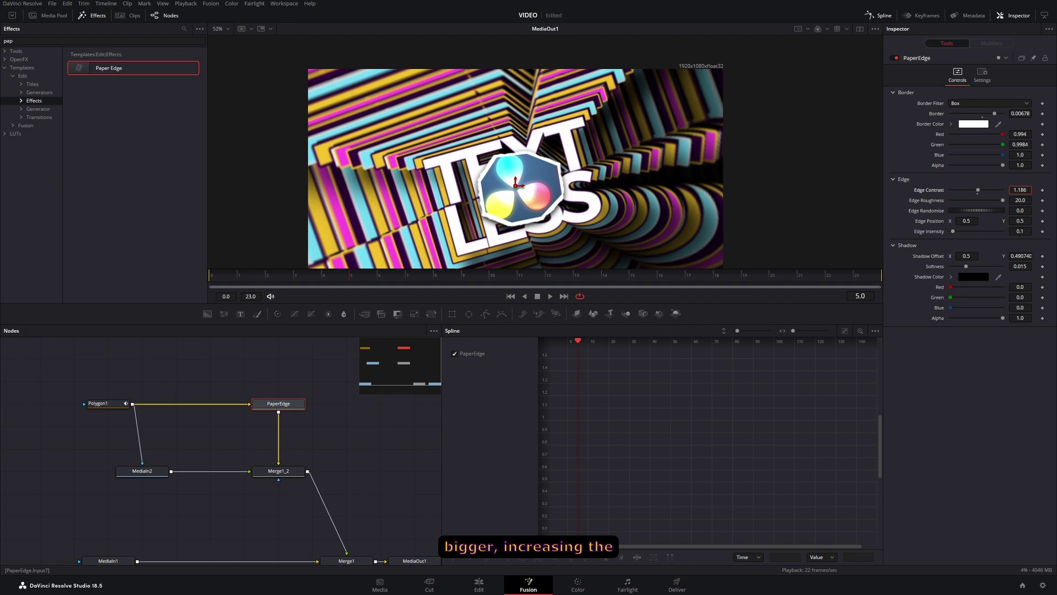
mouse_move(1020, 189)
mouse_down()
mouse_move(1035, 190)
mouse_move(1003, 201)
mouse_move(1019, 201)
mouse_up()
drag(1020, 210, 1027, 213)
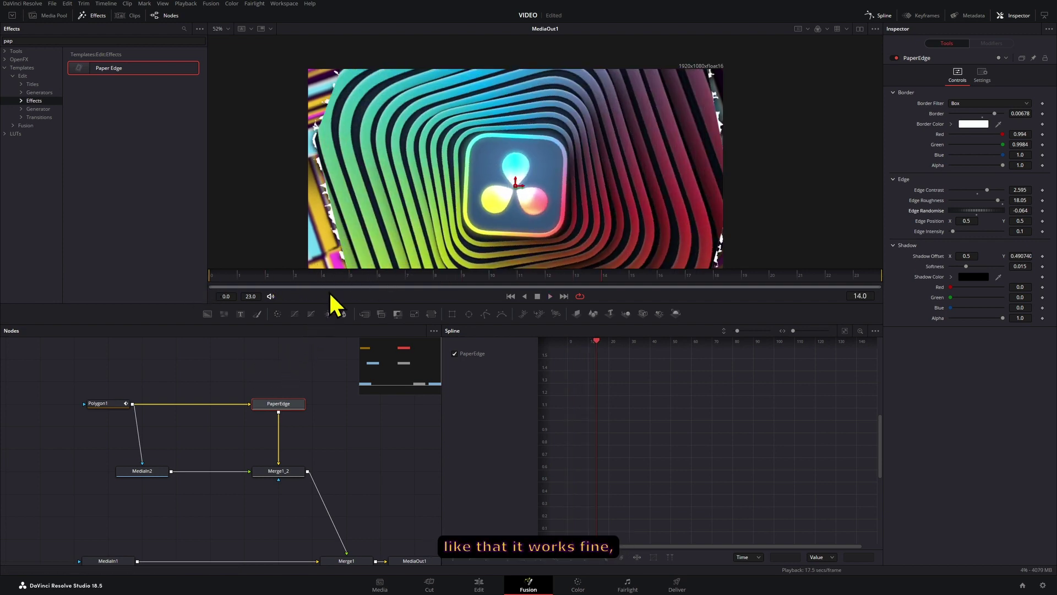
At frame 12, set PaperEdge's Edge Contrast to 0.647 and Edge Roughness to 15.71, and check the border back at frame 5
click(555, 282)
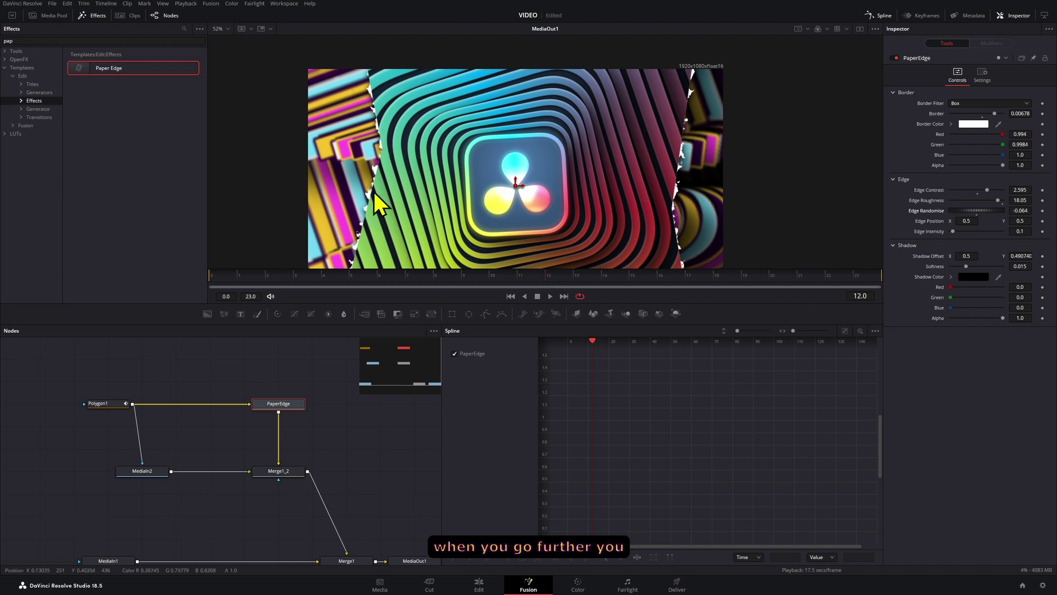
scroll(374, 193, down, 3)
click(1019, 190)
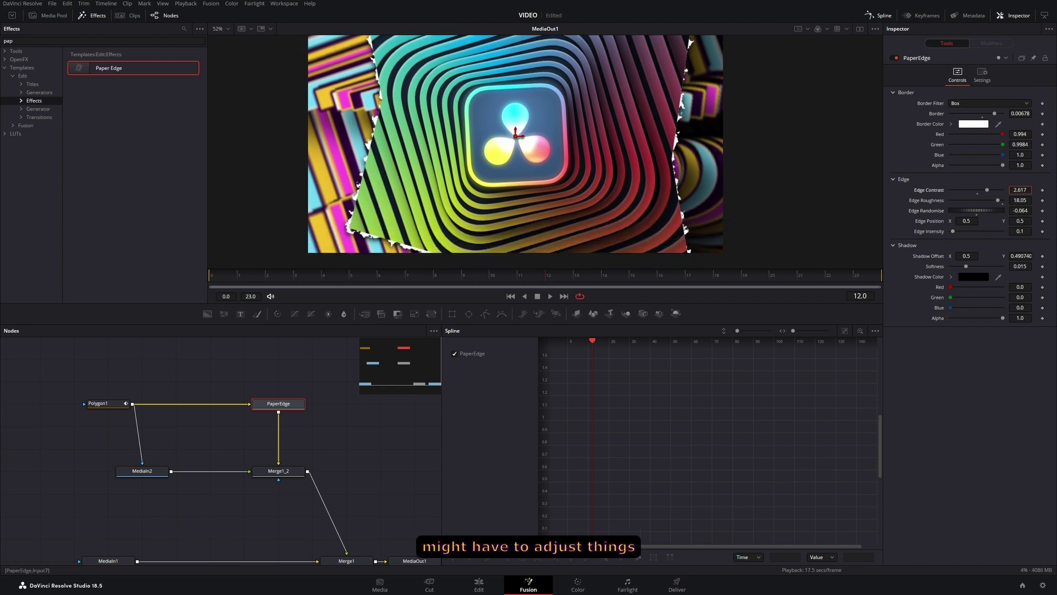
mouse_move(990, 190)
mouse_down()
mouse_move(960, 190)
mouse_move(991, 199)
mouse_up()
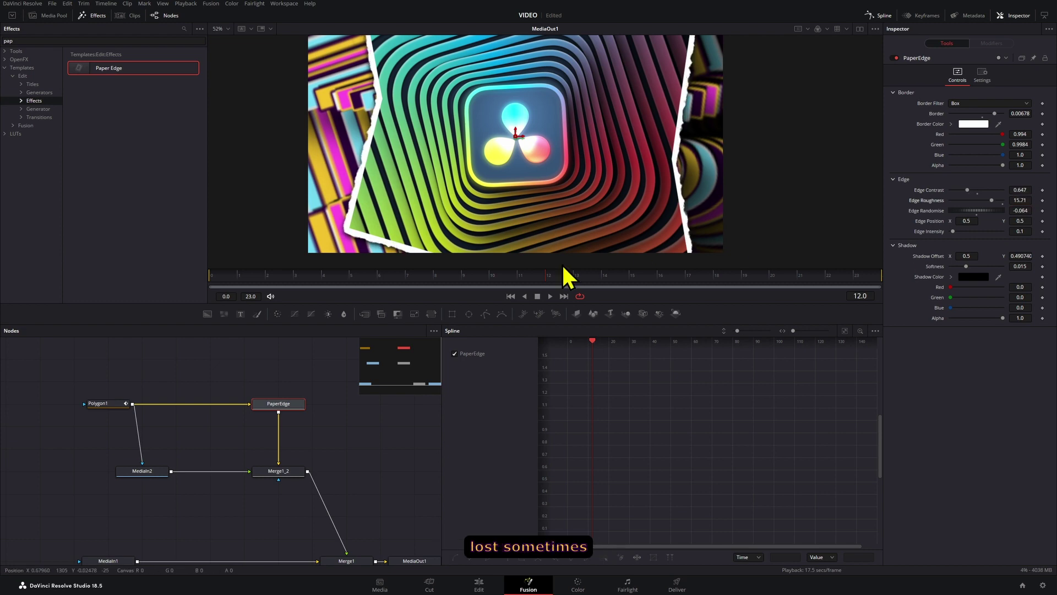
drag(545, 275, 362, 292)
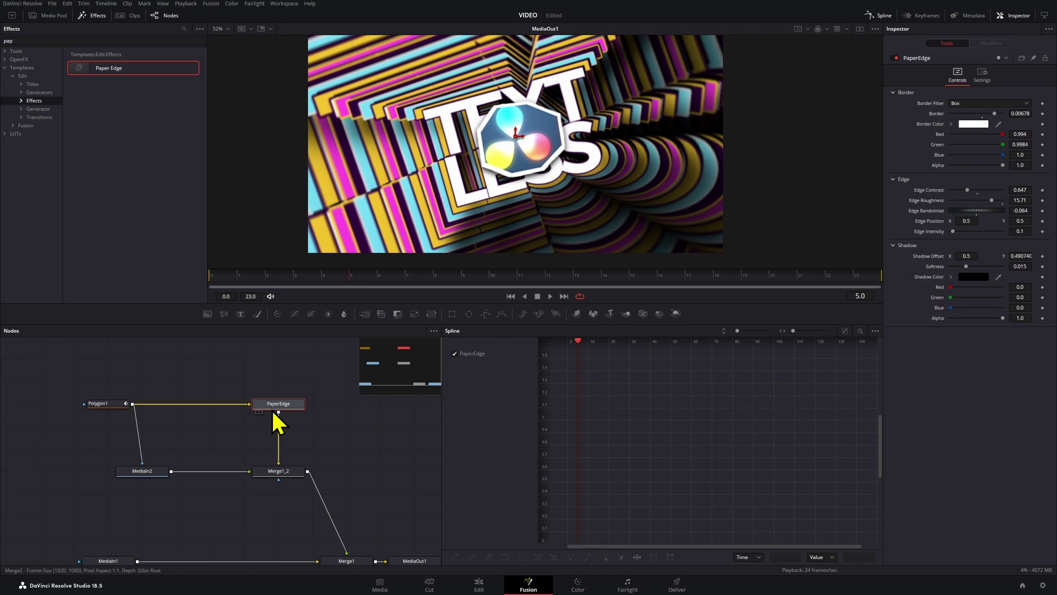
Add a Drop Shadow with a Drop Distance of 0.0106 after PaperEdge, and move Polygon1 farther from PaperEdge
key(shift+space)
text(drop)
key(Return)
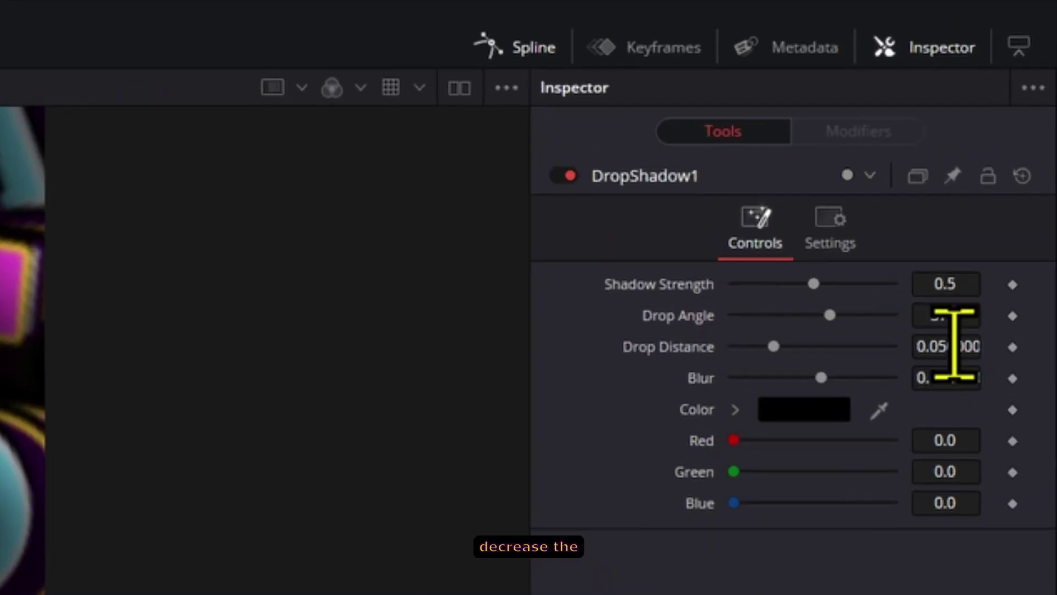
drag(954, 345, 928, 346)
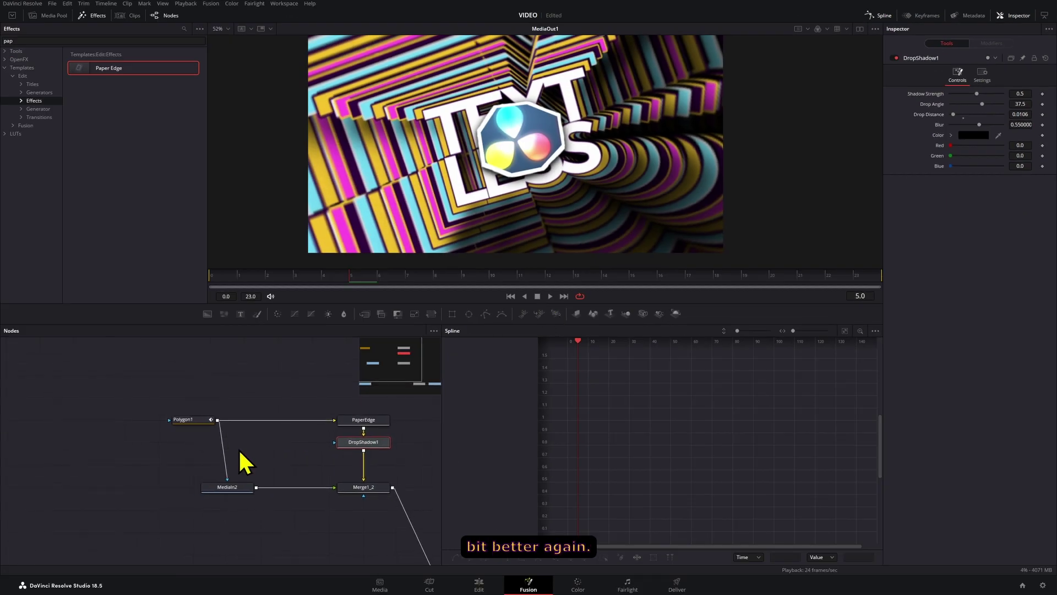
drag(196, 419, 161, 419)
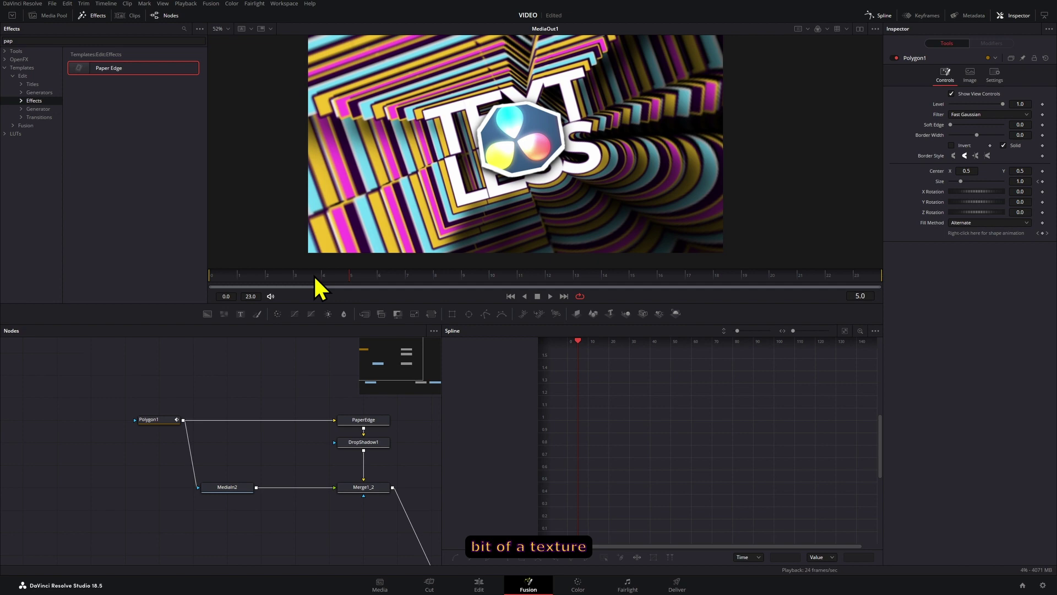
Add the Paper template above Polygon1 with Texture Seethe -1.504, Gain 0.815, Lift -0.134, Gamma 0.937, Contrast 0.354, Brightness -0.045 and Saturation 0.085
click(405, 275)
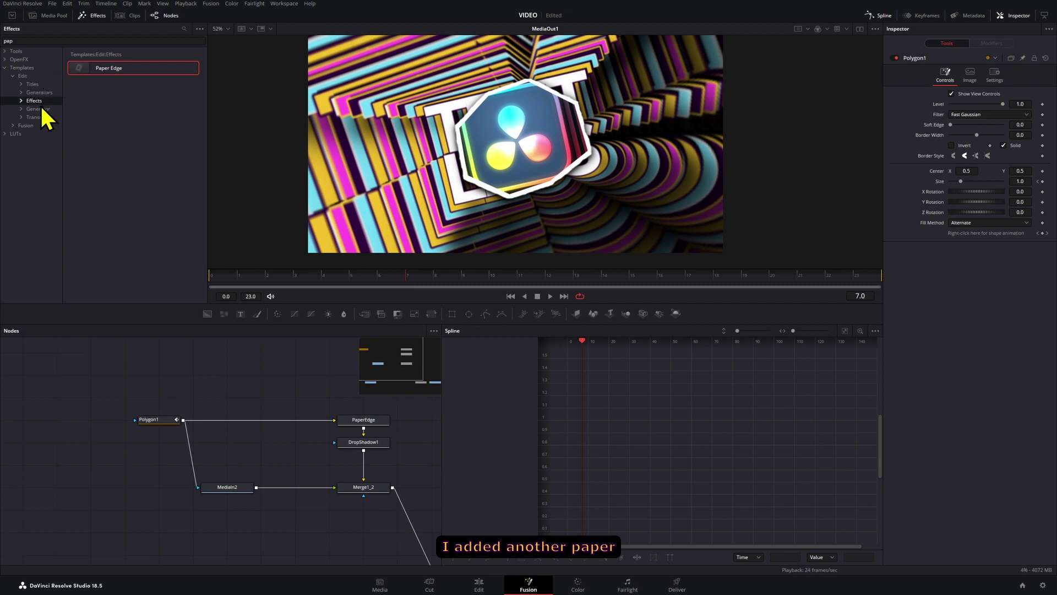
click(35, 76)
click(77, 67)
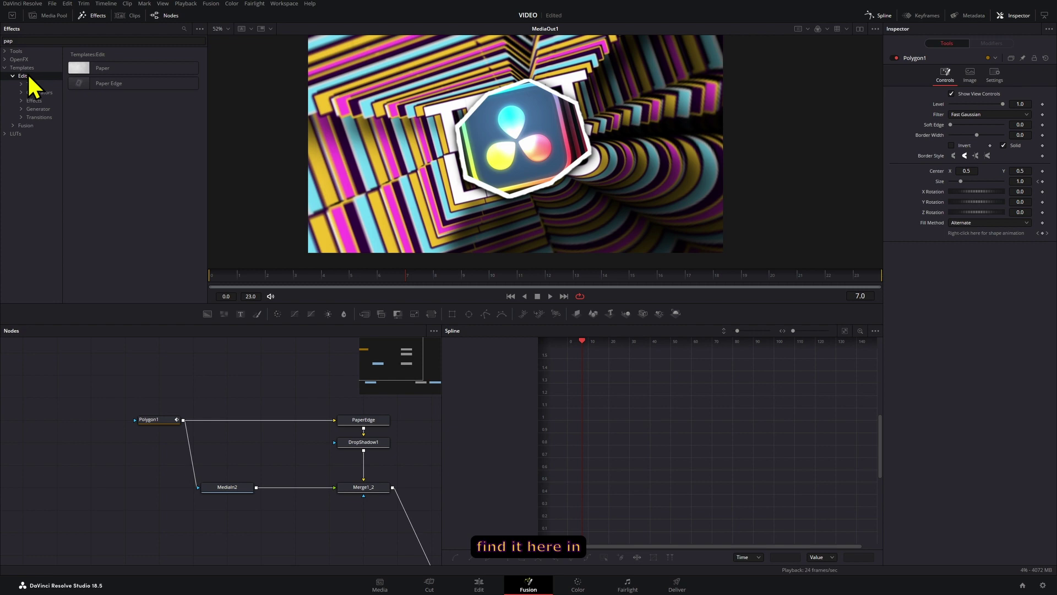
drag(110, 71, 244, 375)
key(2)
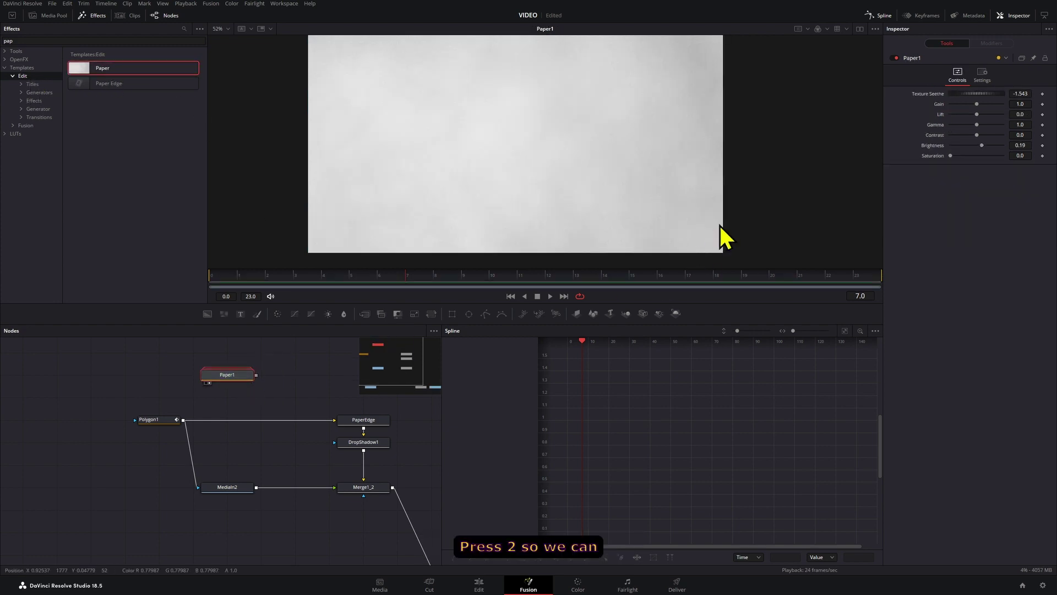
drag(1020, 103, 1027, 156)
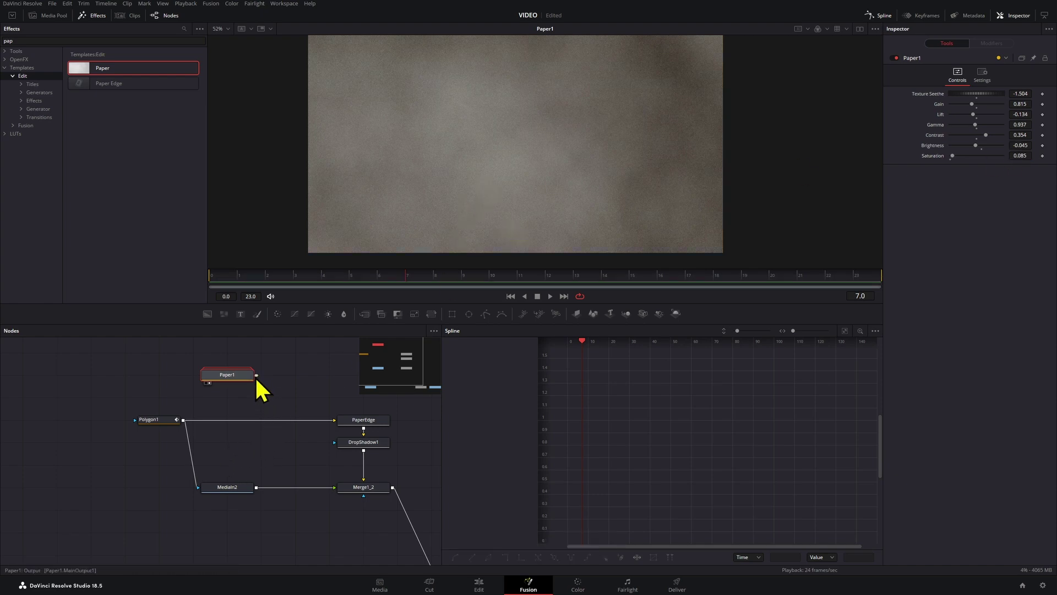
Merge Paper1 over MediaIn2 with the Screen apply mode and view the merged result
drag(256, 375, 258, 488)
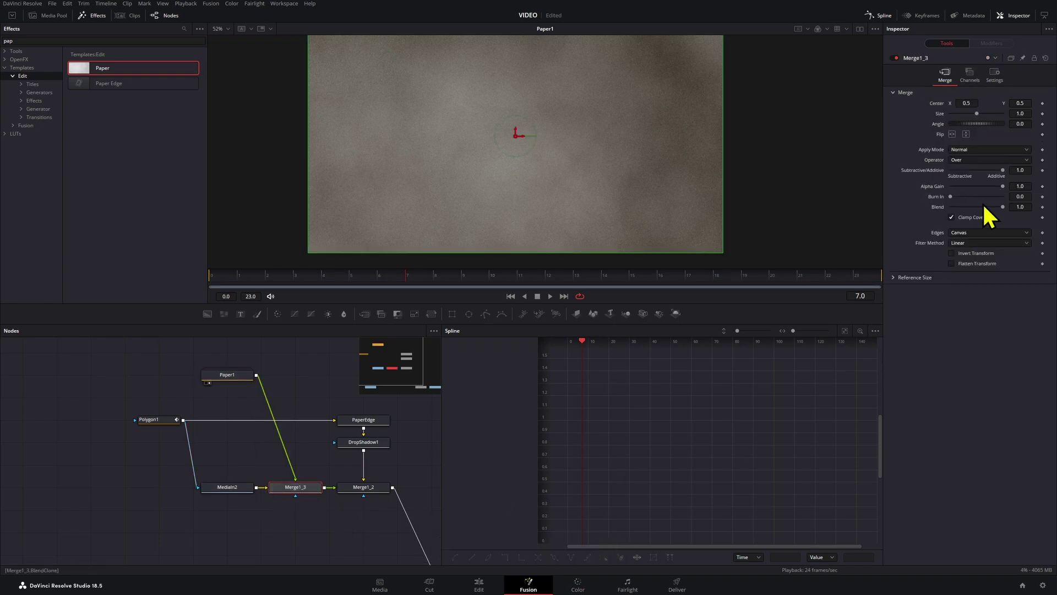
click(960, 149)
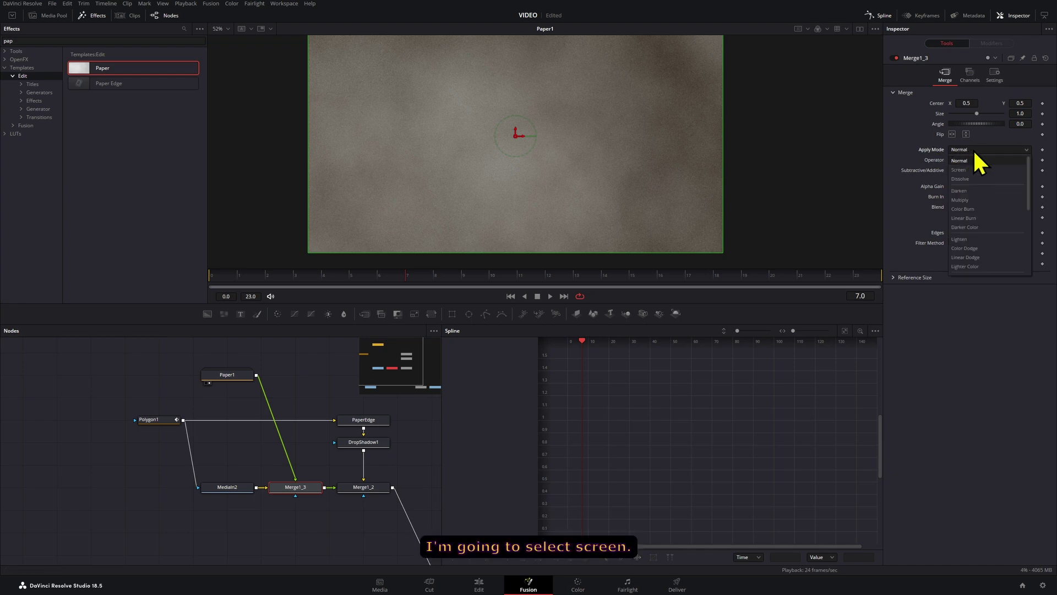
click(995, 170)
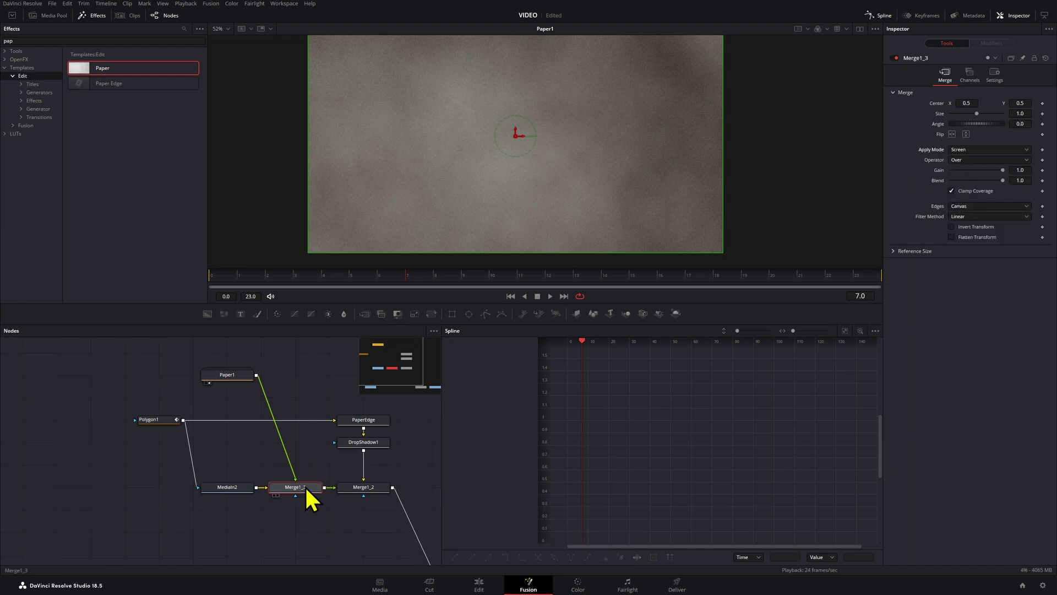
key(2)
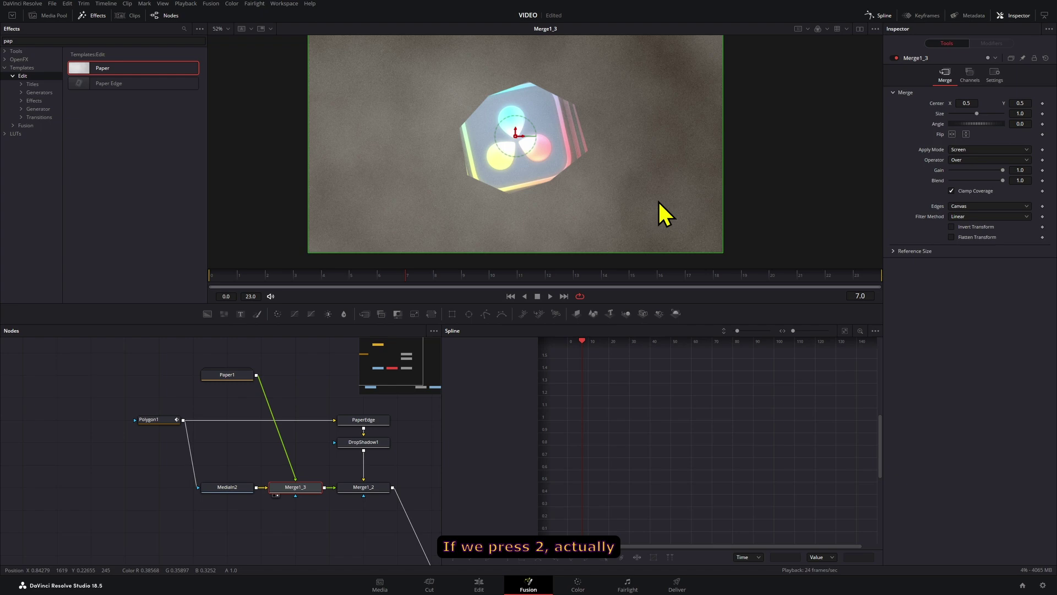
Switch Merge1_3's Apply Mode to Overlay and compare the textured result with the plain MediaIn2
click(989, 149)
scroll(992, 226, down, 2)
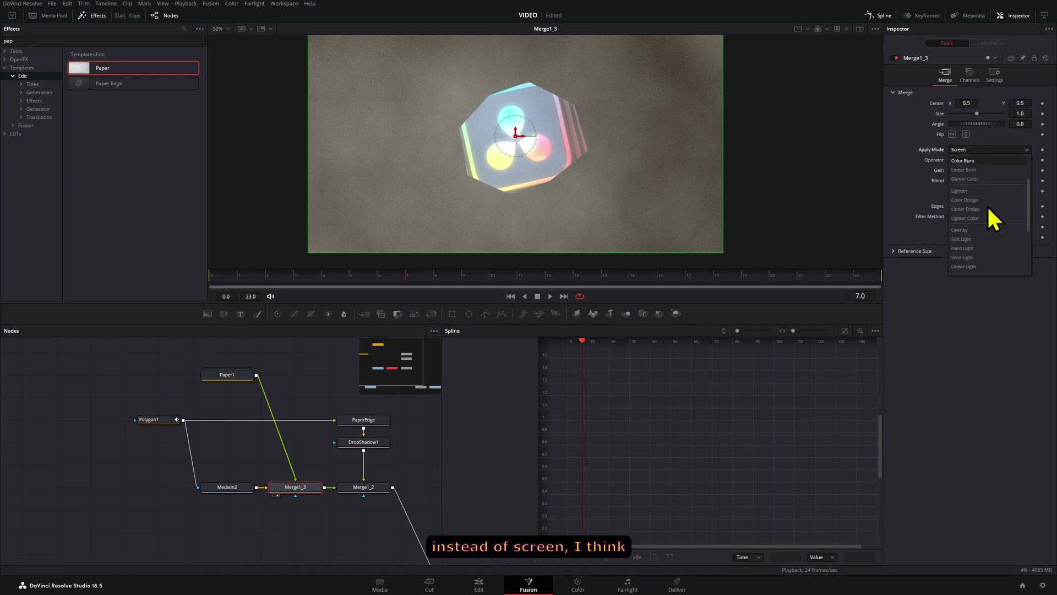
click(985, 229)
scroll(555, 149, up, 3)
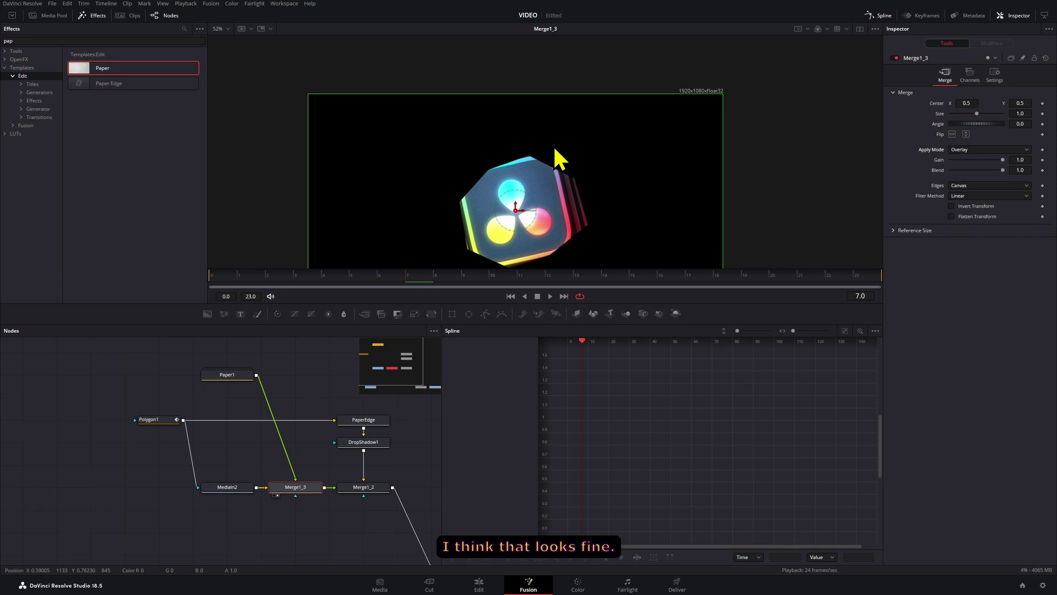
click(237, 487)
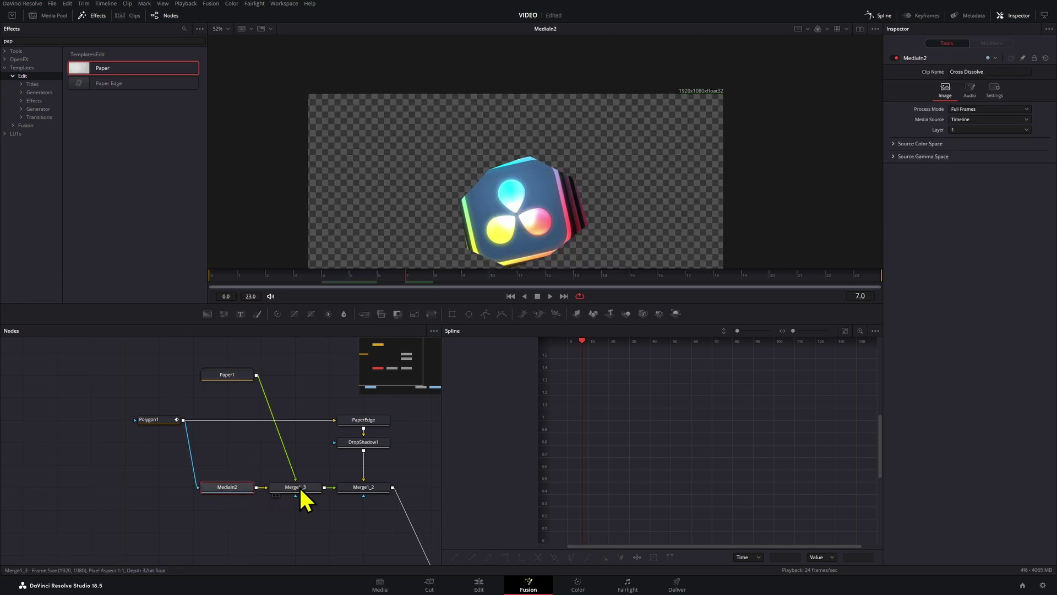
click(301, 490)
scroll(553, 229, up, 3)
scroll(554, 229, down, 3)
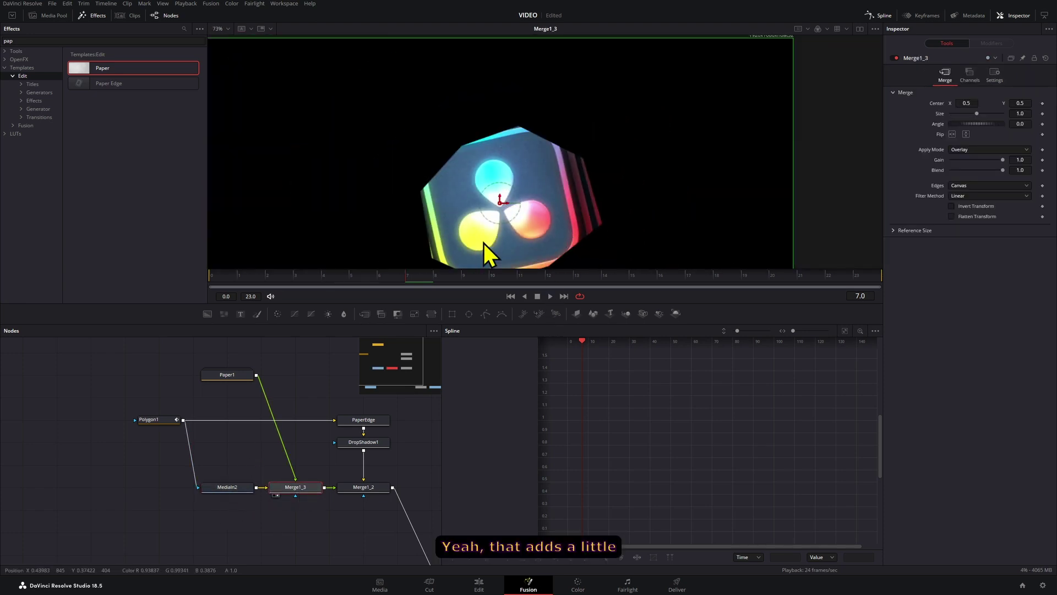
drag(495, 224, 511, 201)
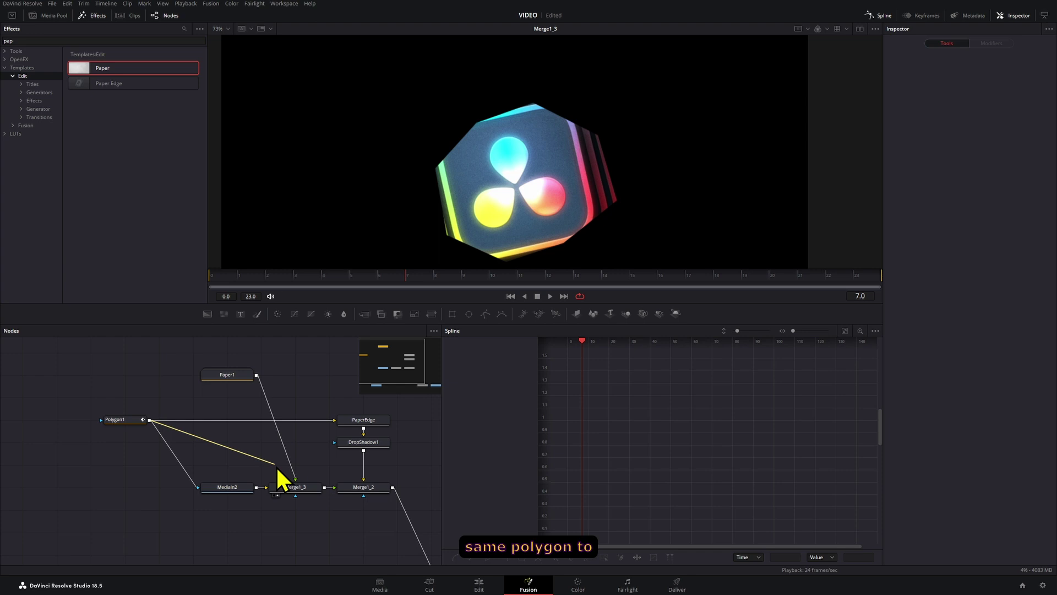
Mask Merge1_3 with Polygon1 and insert a duplicate of Polygon1 between the two nodes
drag(275, 466, 297, 490)
click(299, 487)
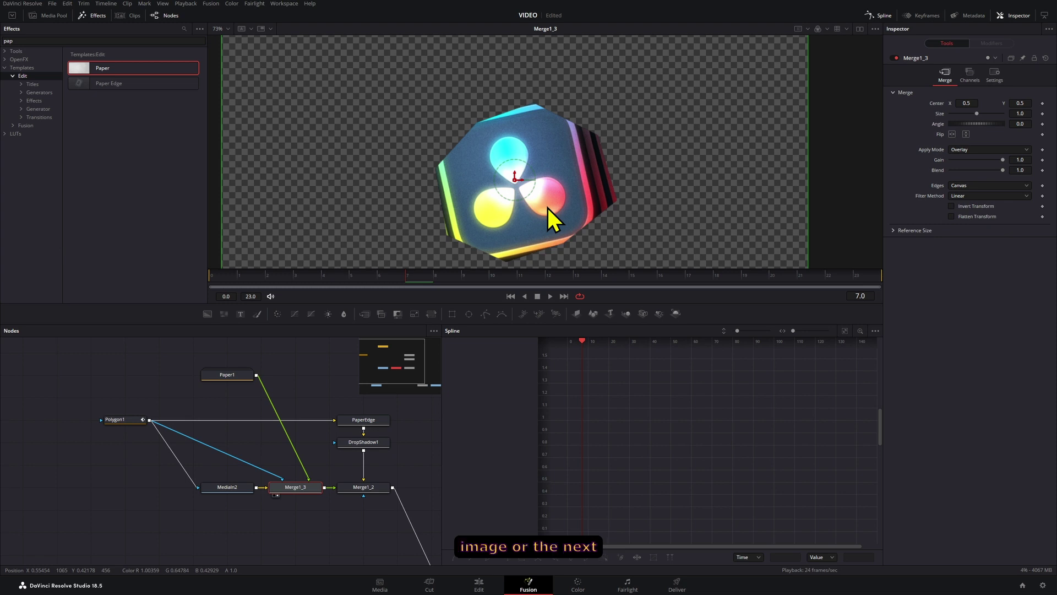
click(126, 420)
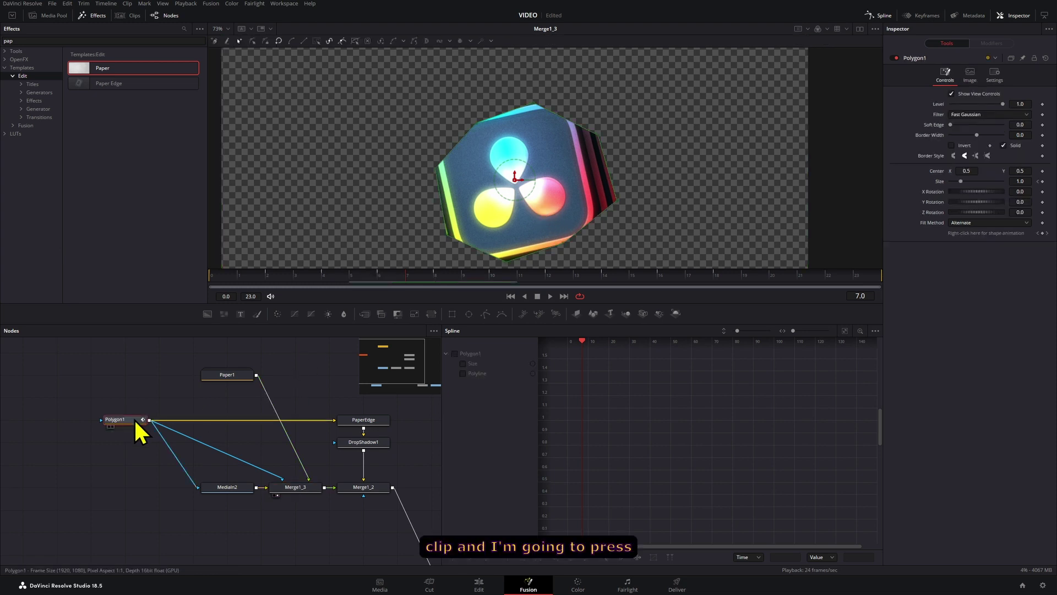
key(ctrl+c)
key(ctrl+v)
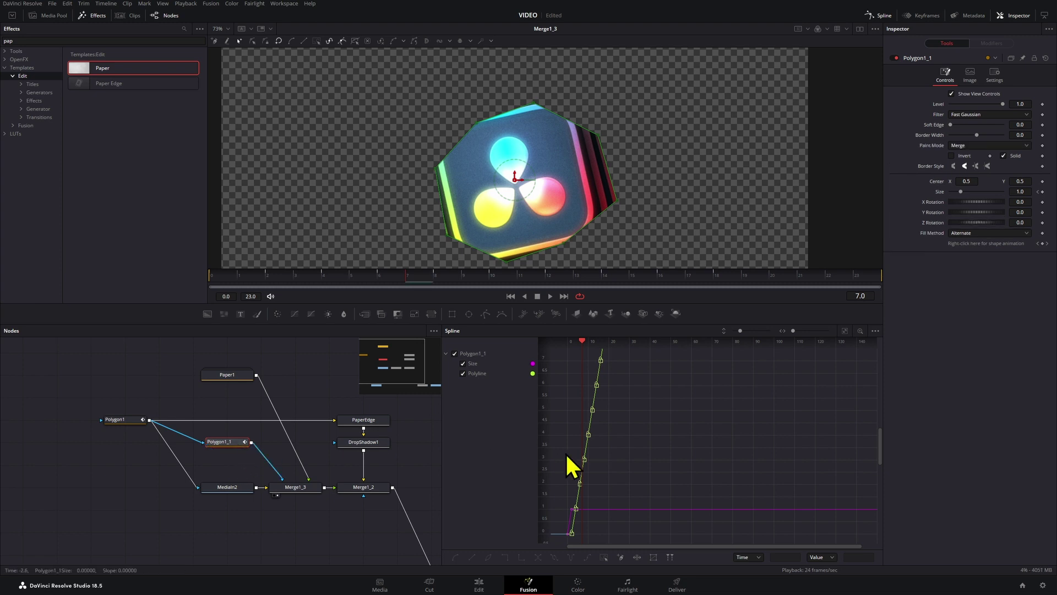
Delay the duplicated polygon's Size and Polyline keyframes by about 5 frames in the spline graph and scrub through the animation
click(881, 16)
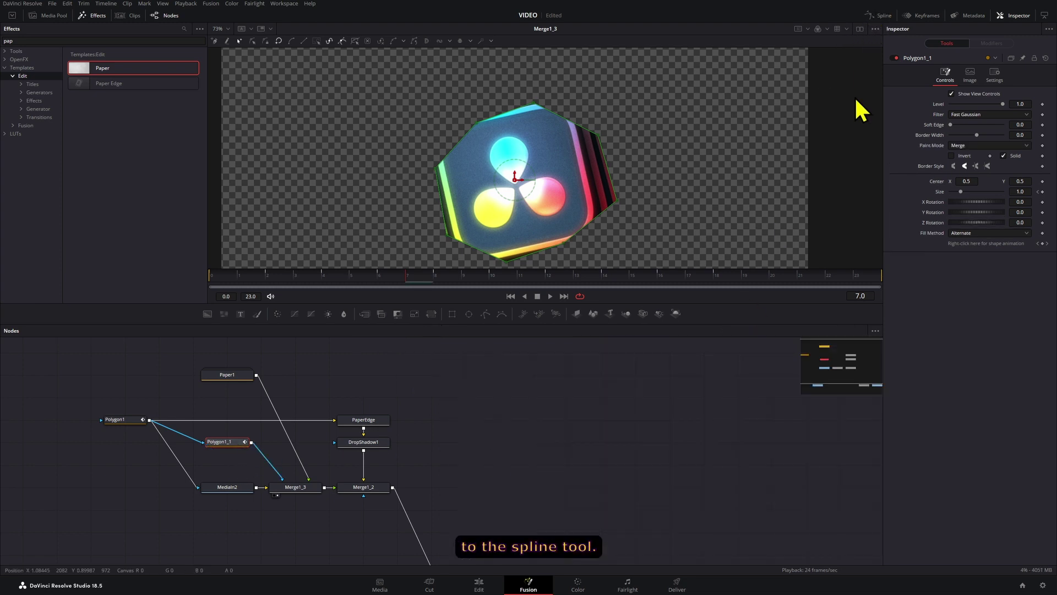
click(887, 17)
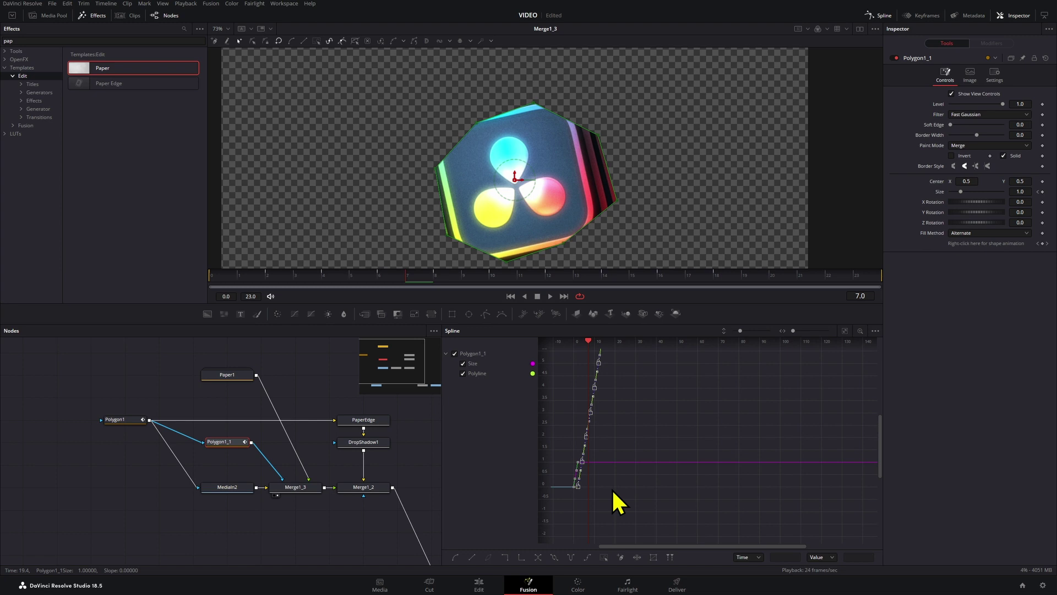
drag(577, 489, 588, 490)
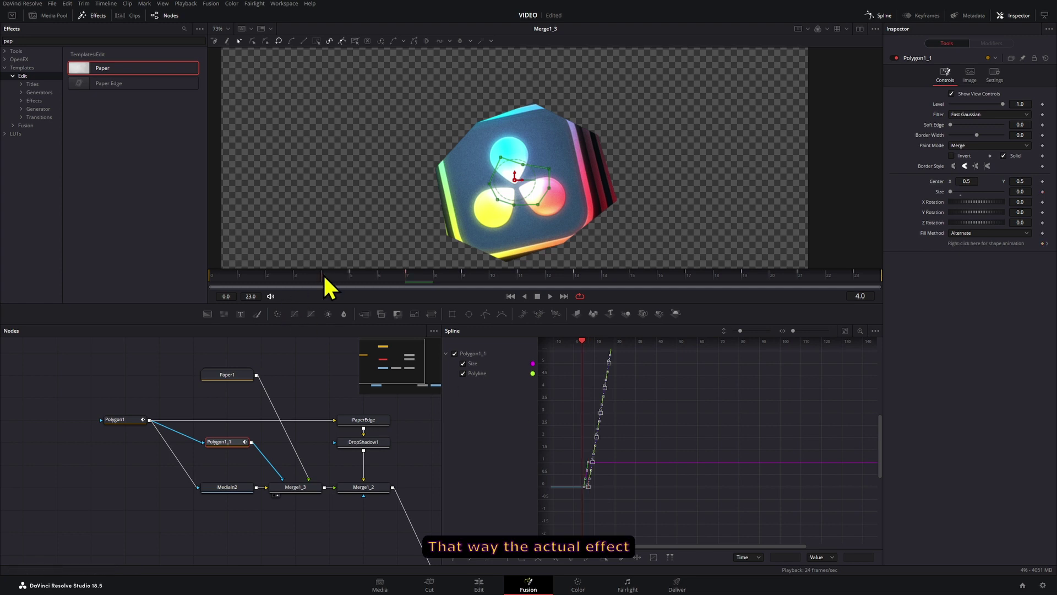
drag(324, 276, 733, 275)
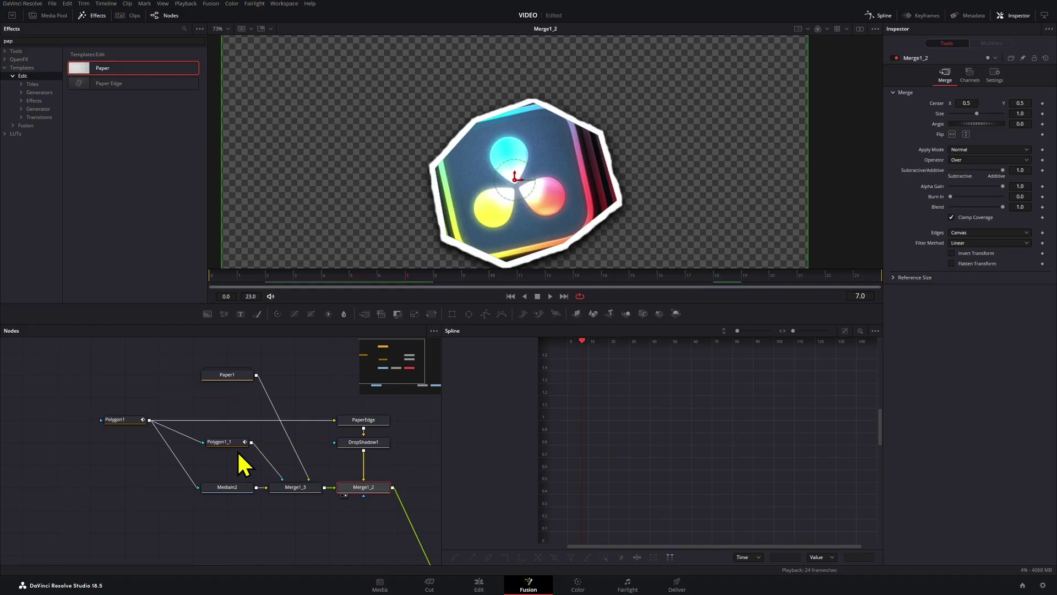
Set the Soft Edge of Polygon1_1 to 0.0309 and inspect the mask's edge
click(236, 443)
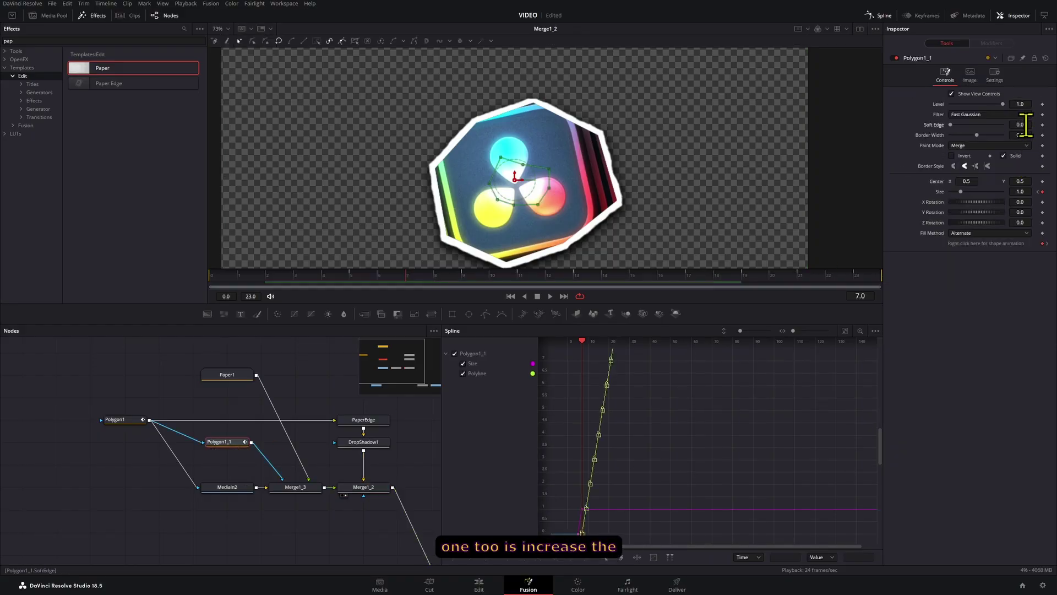
drag(1025, 124, 1038, 125)
scroll(533, 192, up, 5)
scroll(533, 193, down, 5)
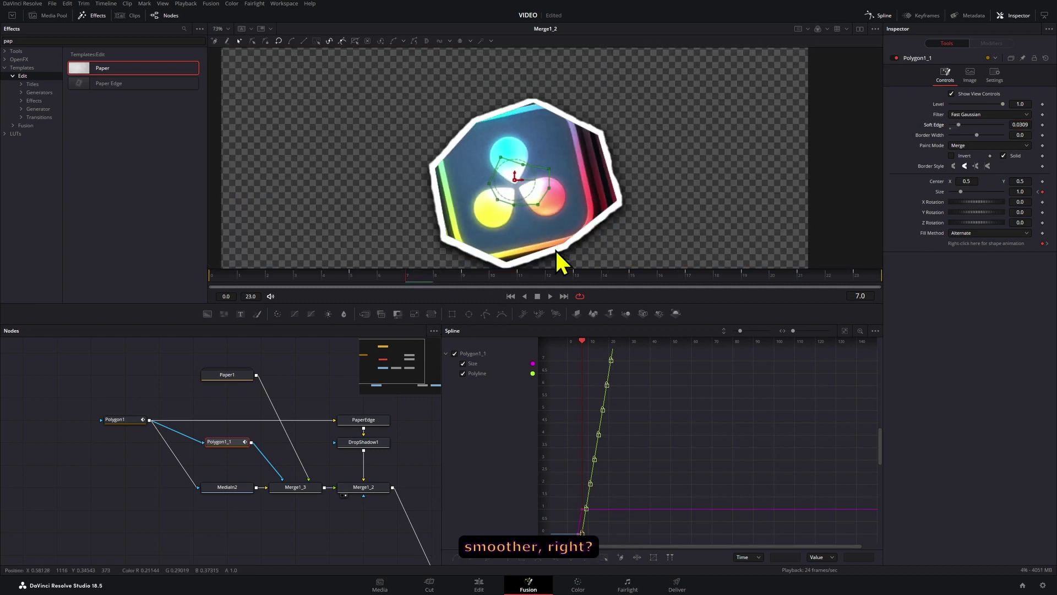
View the final MediaOut1 output and play the paper-tear transition
scroll(295, 455, down, 2)
drag(265, 431, 206, 403)
drag(316, 444, 326, 471)
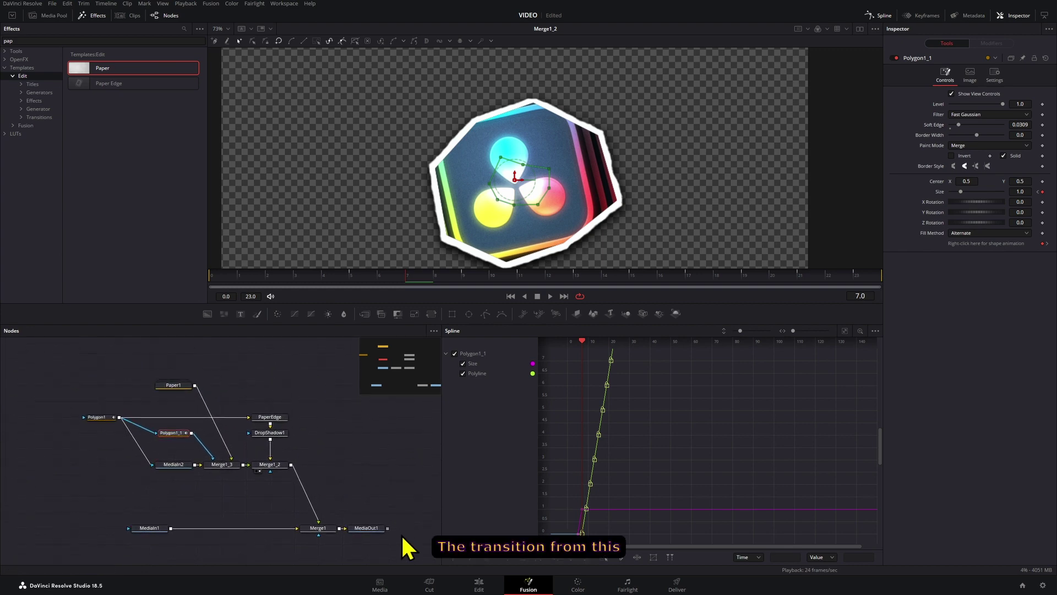
click(371, 532)
key(2)
scroll(540, 166, down, 3)
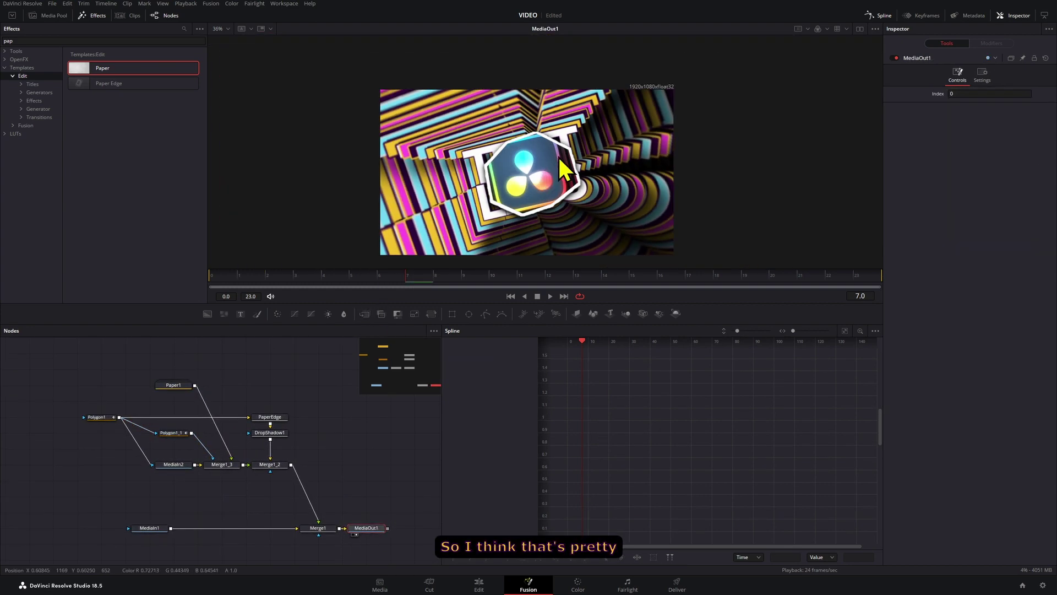
key(space)
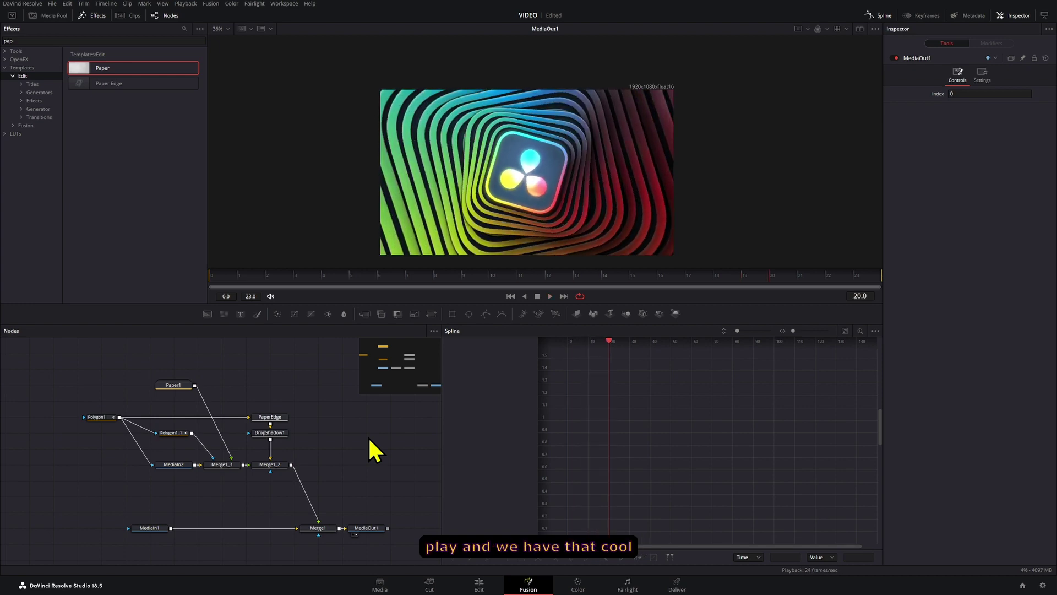
Return to the Edit page and play the transition between the two clips on Video 2
click(479, 584)
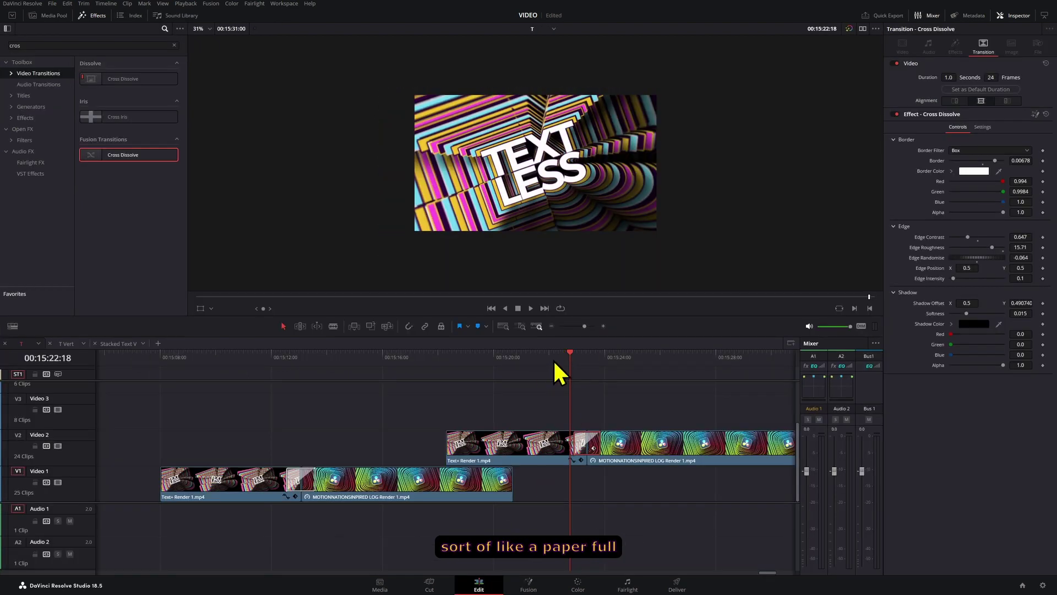
click(553, 359)
key(space)
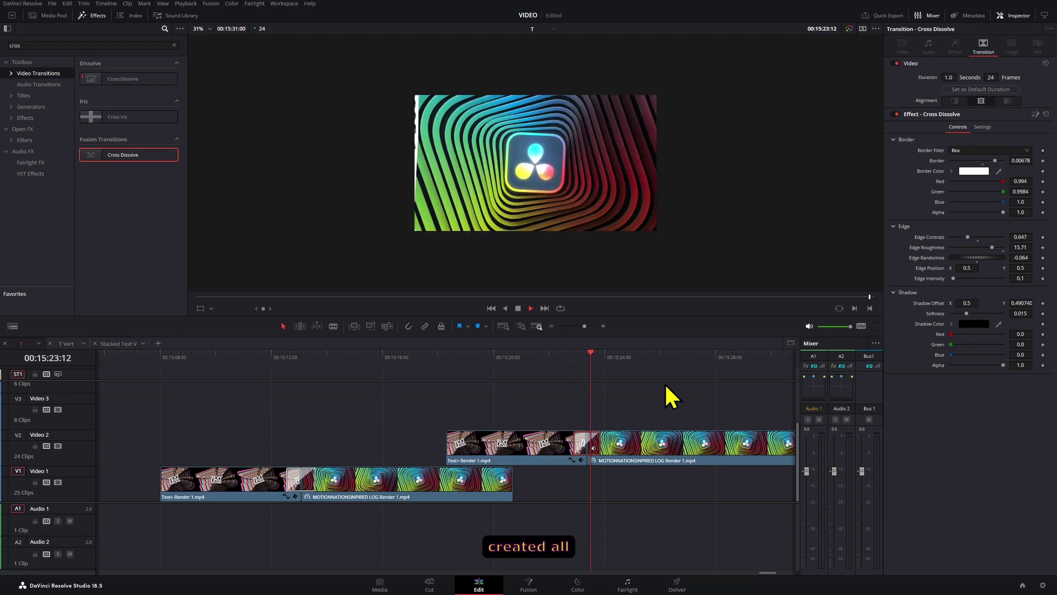
key(space)
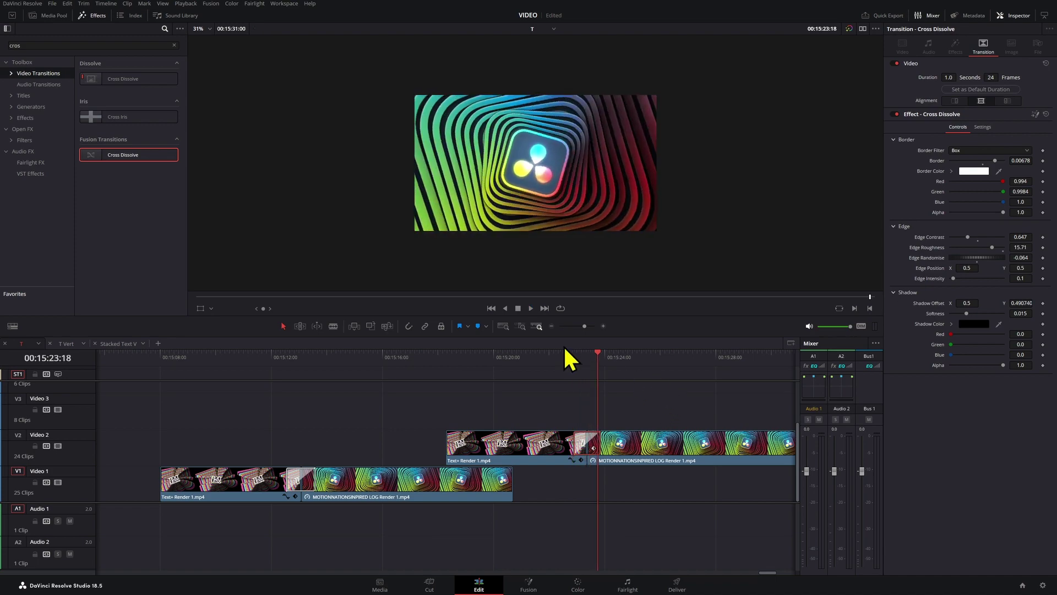